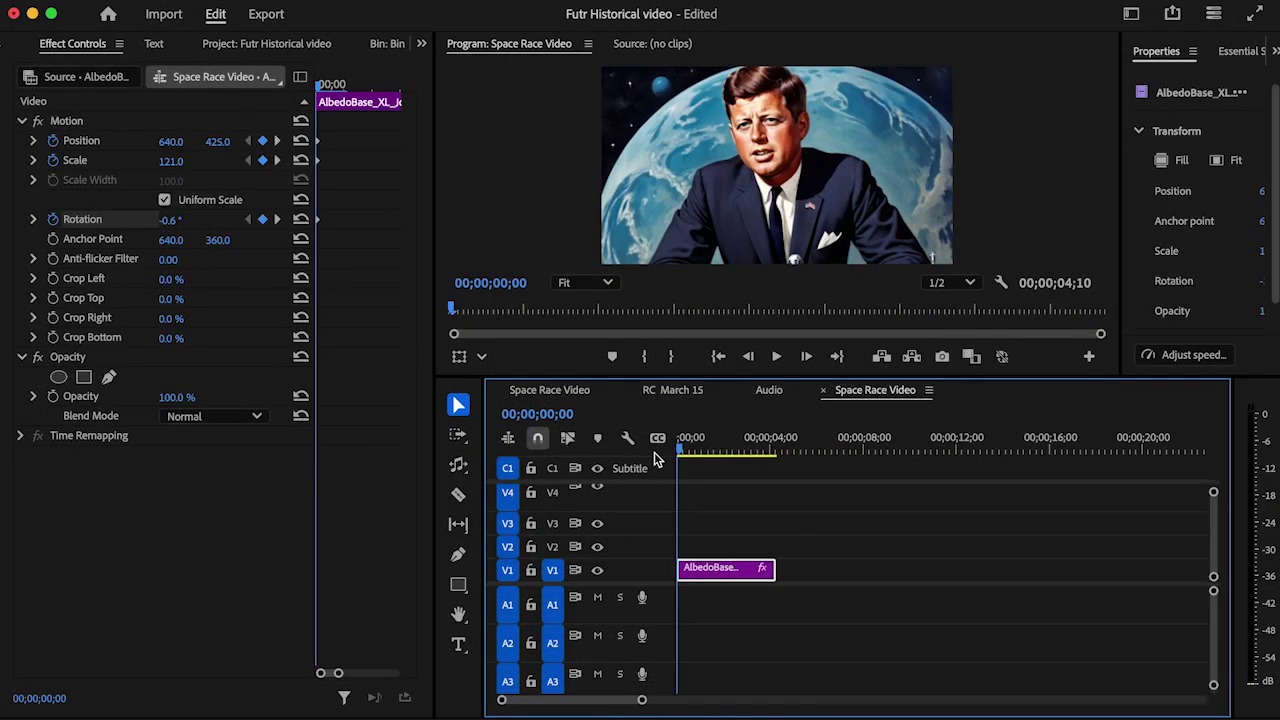
Step: Play the finished edit, then scroll through The AI Historian's Napoleon brothers video on YouTube
key("space")
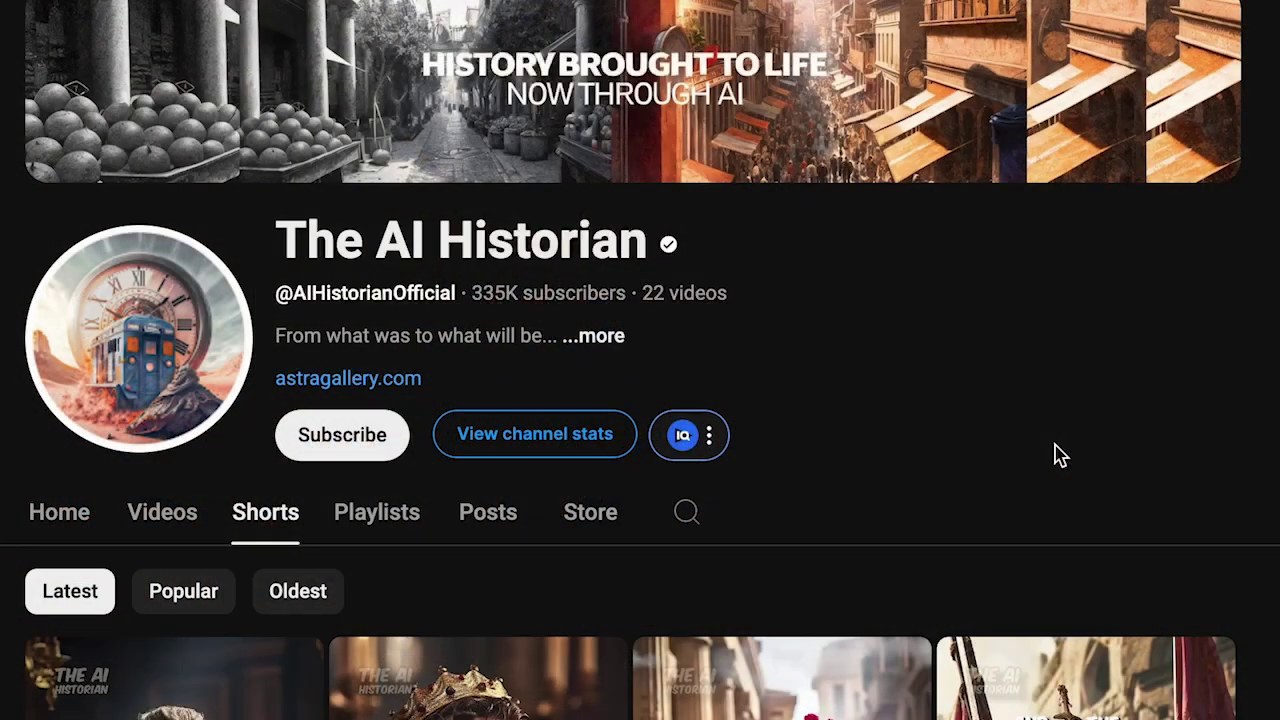
scroll(1060, 455, "down", 2)
scroll(1060, 455, "down", 2)
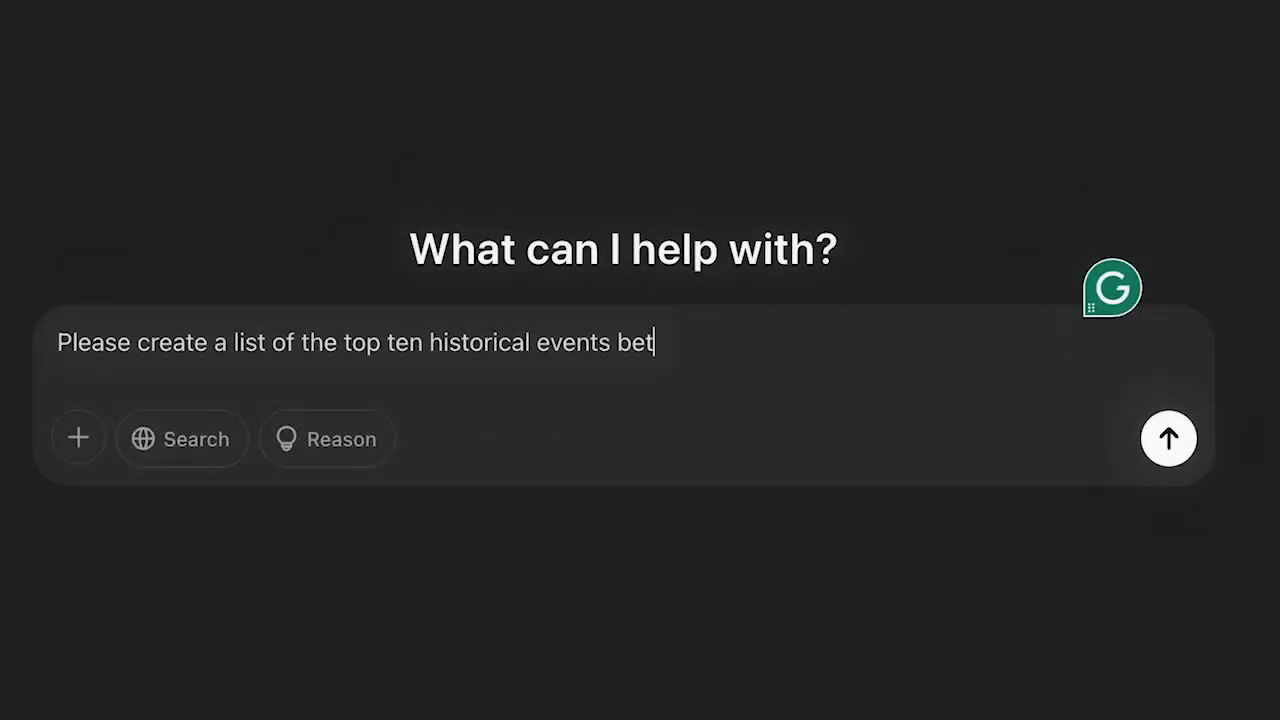
Step: Send the top-ten historical events 1950–2000 prompt and read through ChatGPT's ten-event list
left_click(1163, 440)
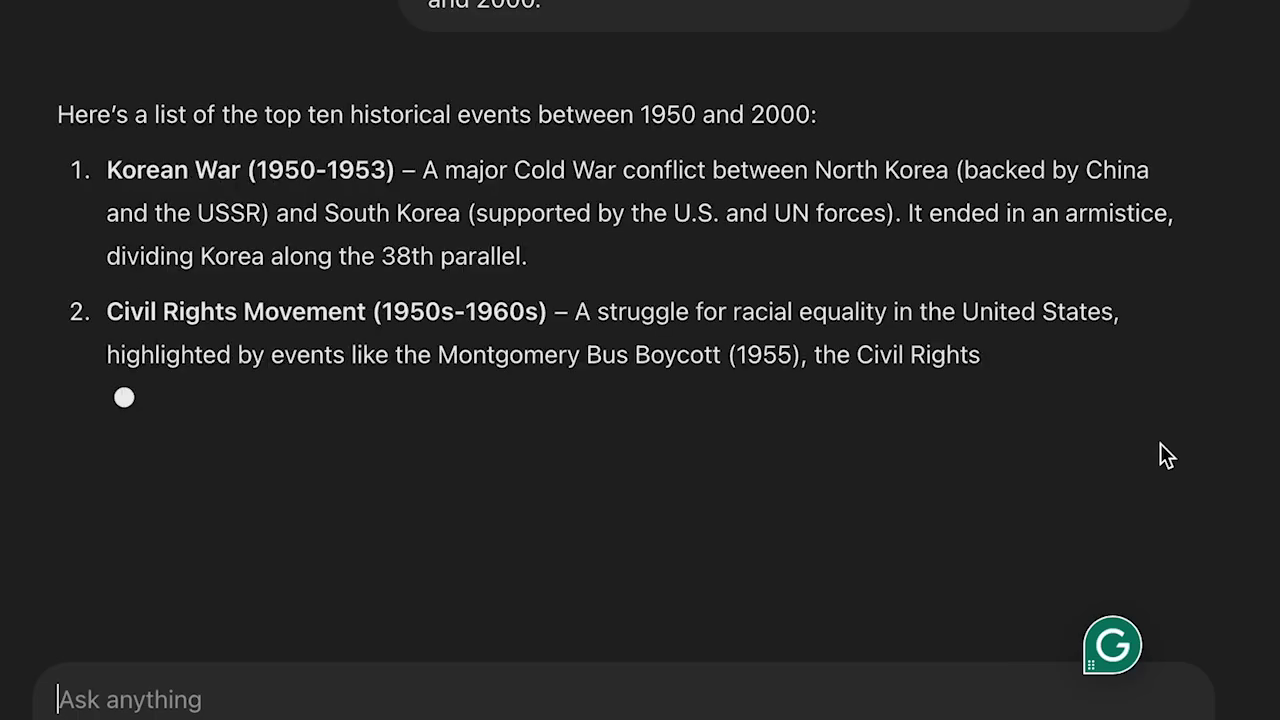
scroll(1150, 374, "down", 1)
scroll(1150, 382, "down", 2)
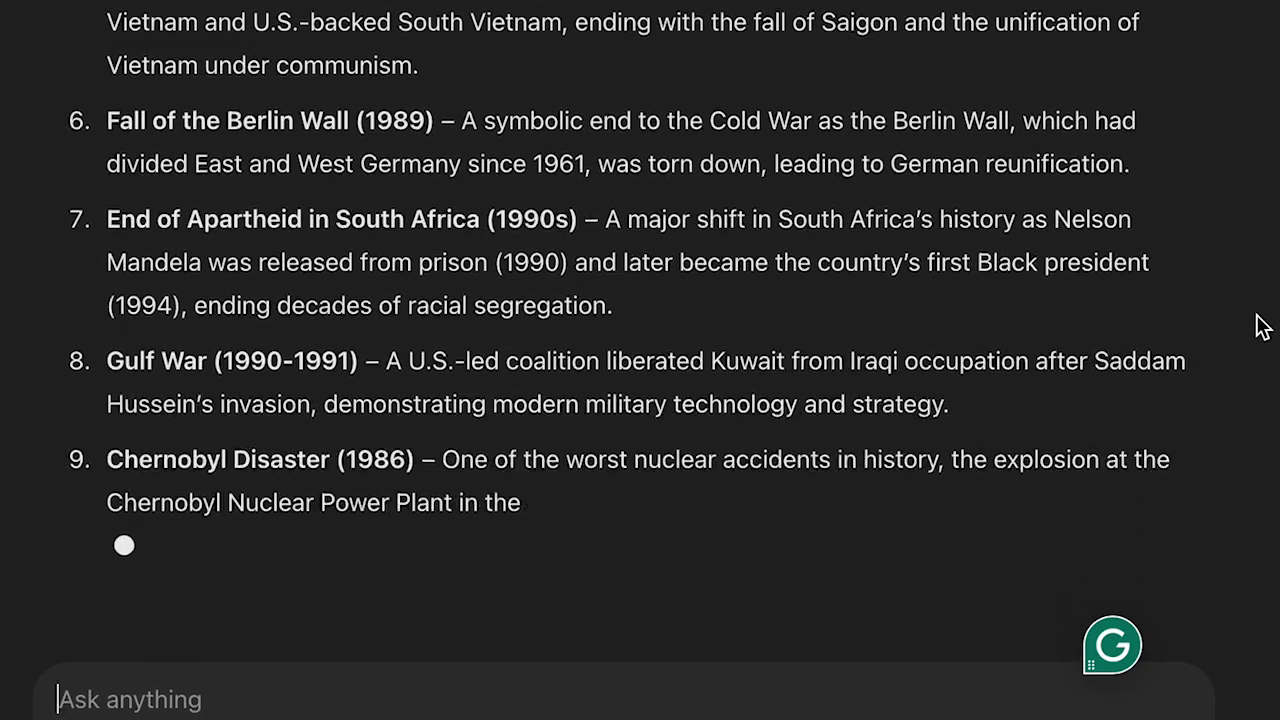
scroll(1262, 327, "up", 8)
scroll(1262, 327, "down", 3)
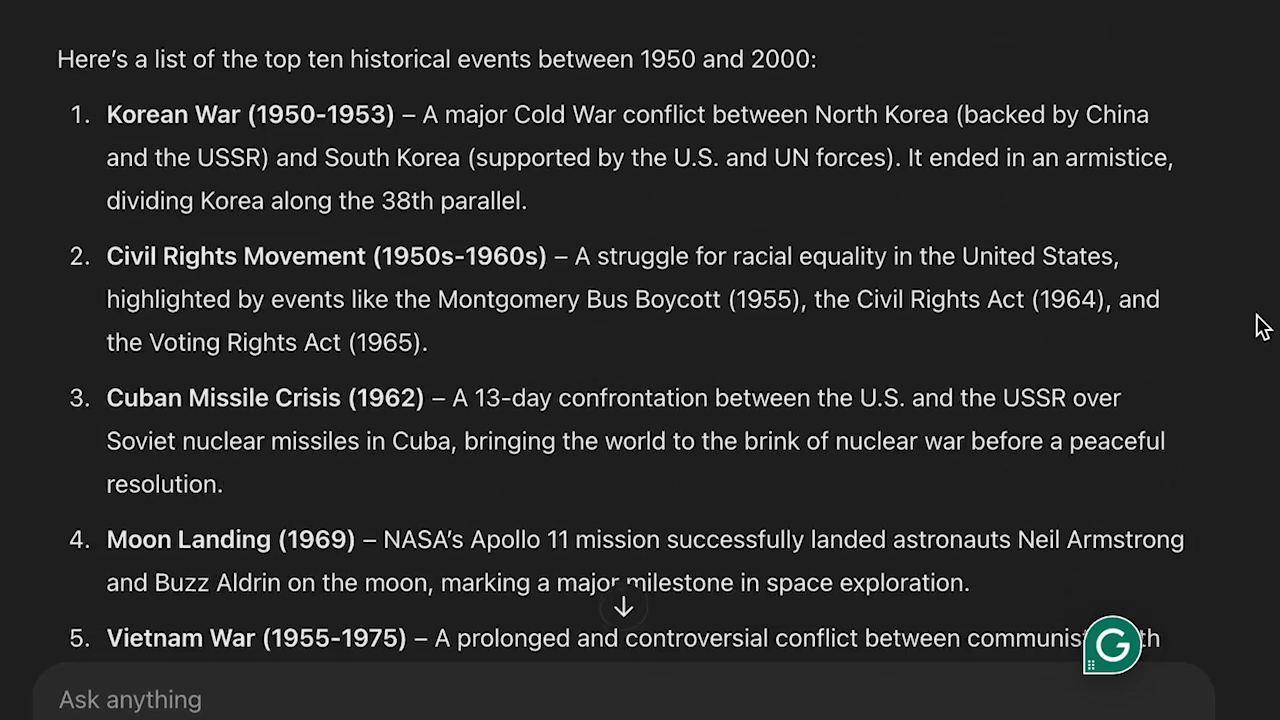
scroll(1262, 327, "down", 3)
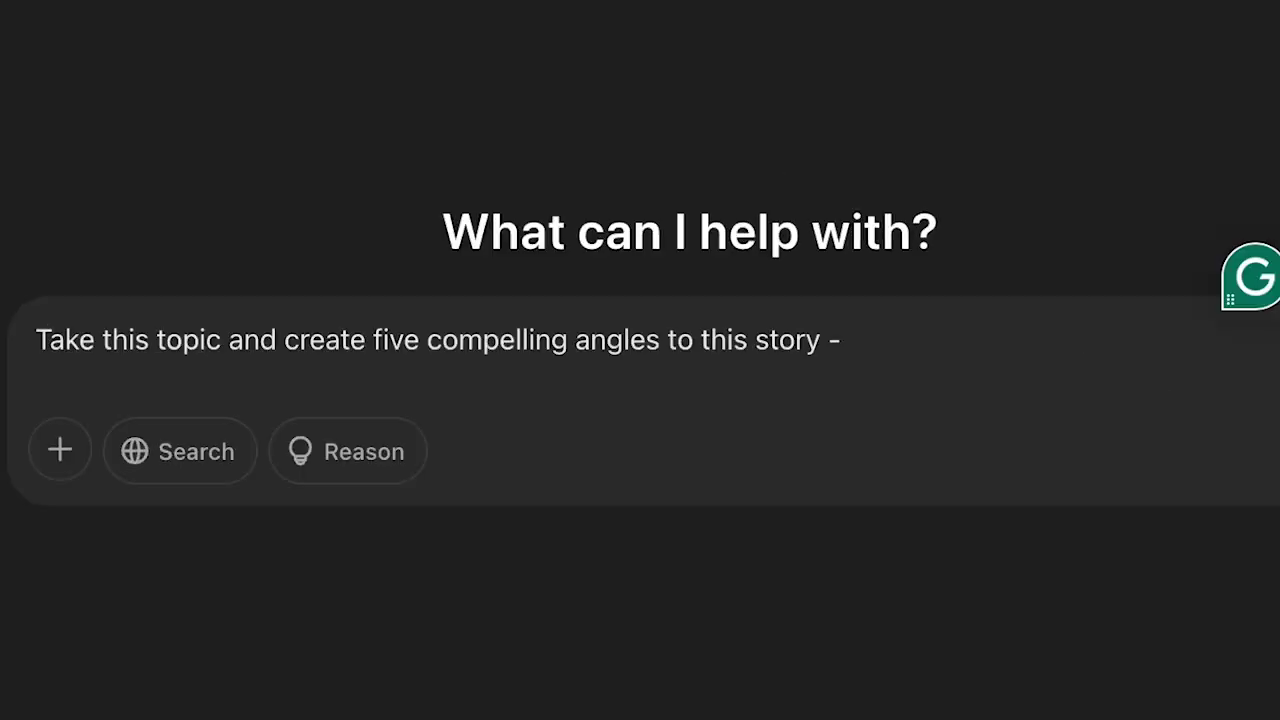
Step: Request story angles for the 1969 Moon Landing, then select the Race to the Moon angle
type("Moon Landing (1969) – NASA’s Apollo 11 mission successfully landed astronauts Neil Armstrong and Buzz Aldrin on the moon, marking a major milestone in space exploration.")
key("Return")
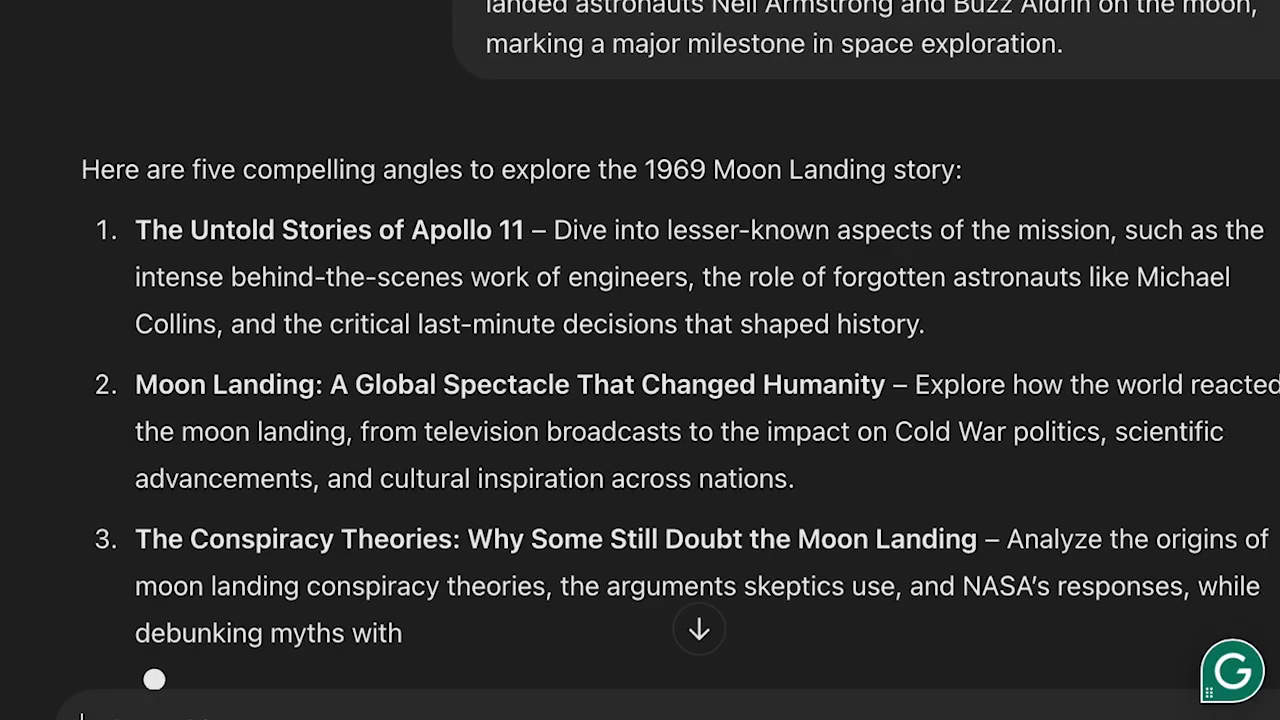
scroll(1215, 512, "down", 5)
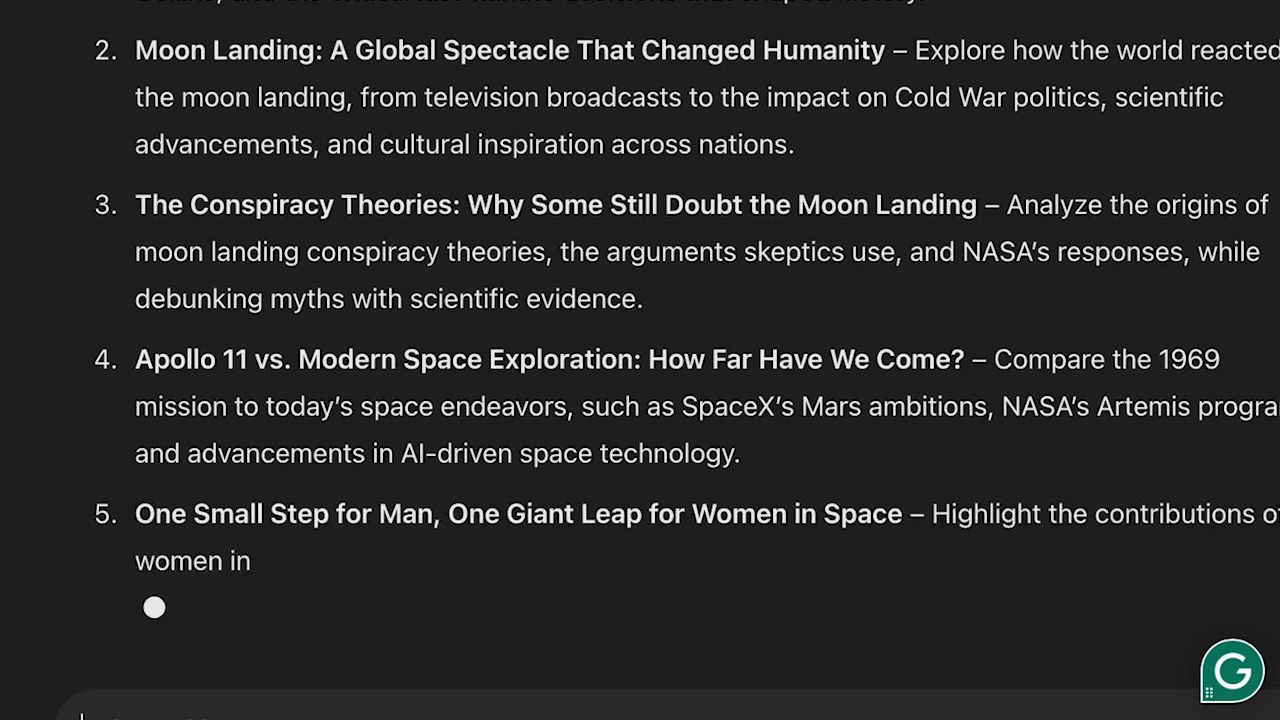
scroll(640, 360, "up", 5)
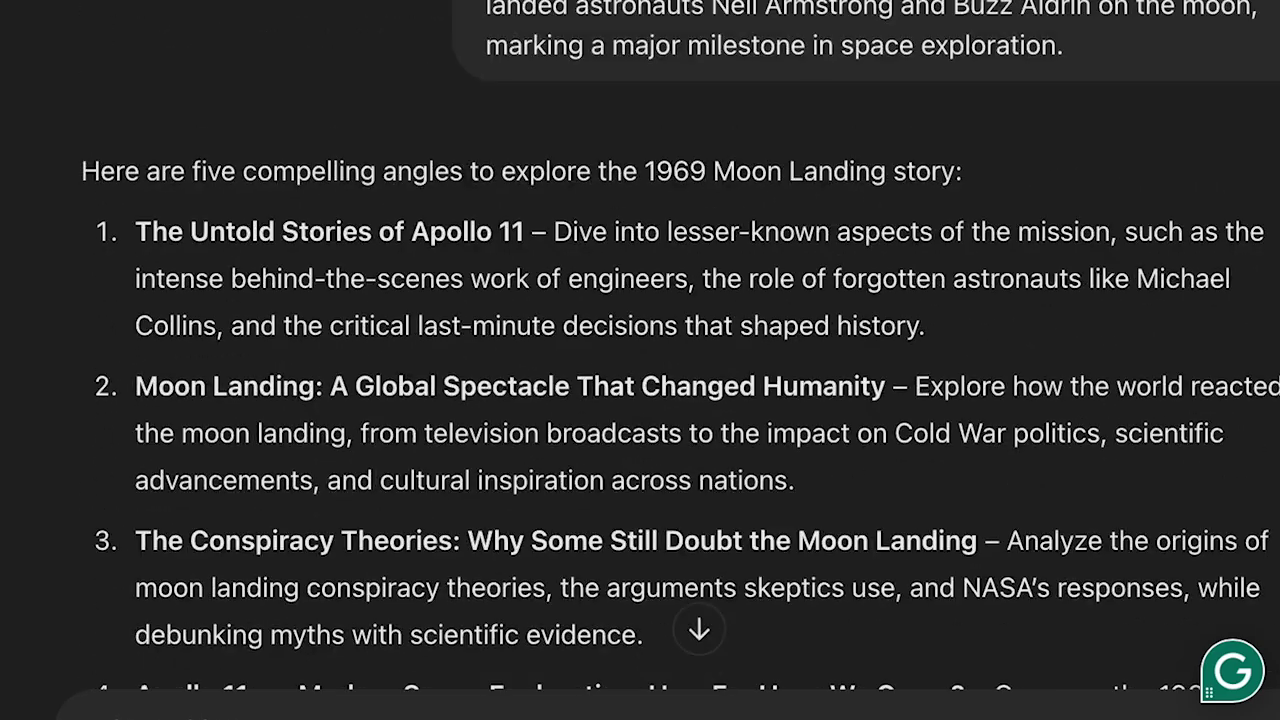
scroll(640, 360, "down", 3)
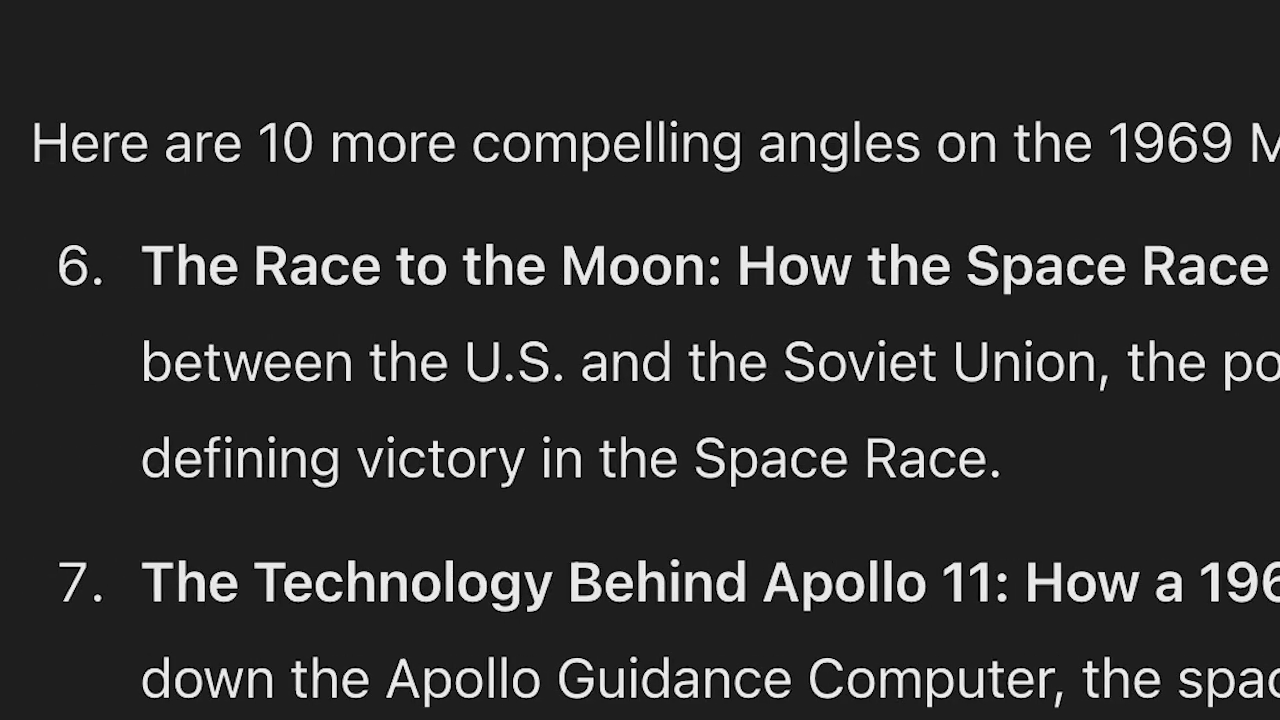
left_click_drag(142, 265, 1064, 466)
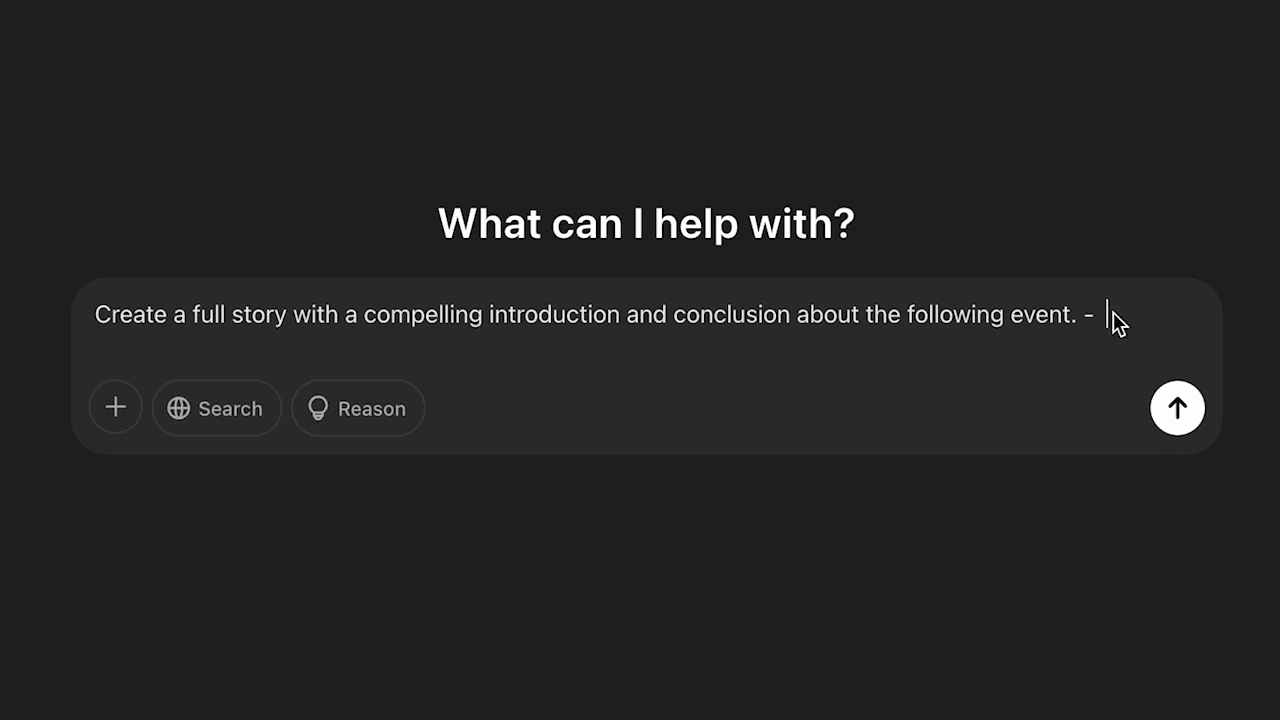
Step: Append the Race to the Moon angle to the full-story prompt and send it
type("The Race to the Moon: How the Space Race Shaped Apollo 11 – Examine the Cold War rivalry between the U.S. and the Soviet Union, the political stakes, and how the moon landing was a defining victory in the Space Race.")
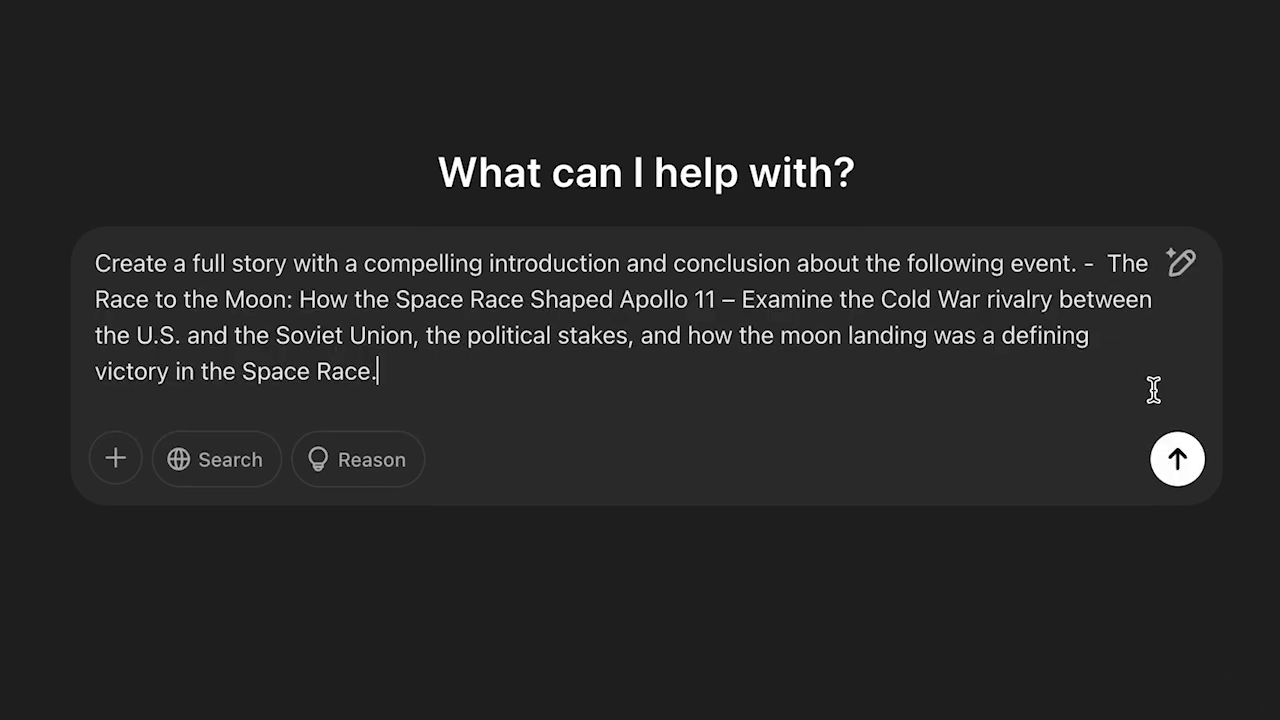
left_click(1178, 459)
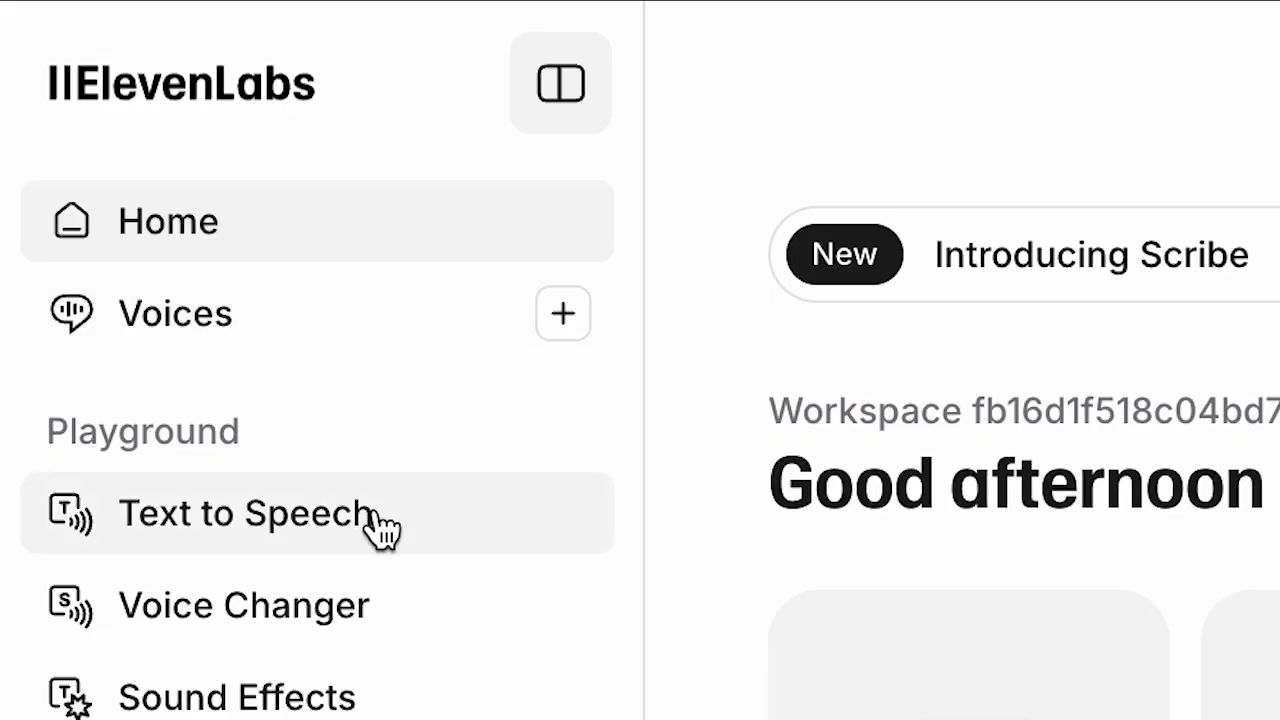
Step: Paste the story introduction into ElevenLabs Text to Speech and generate its speech
left_click(383, 530)
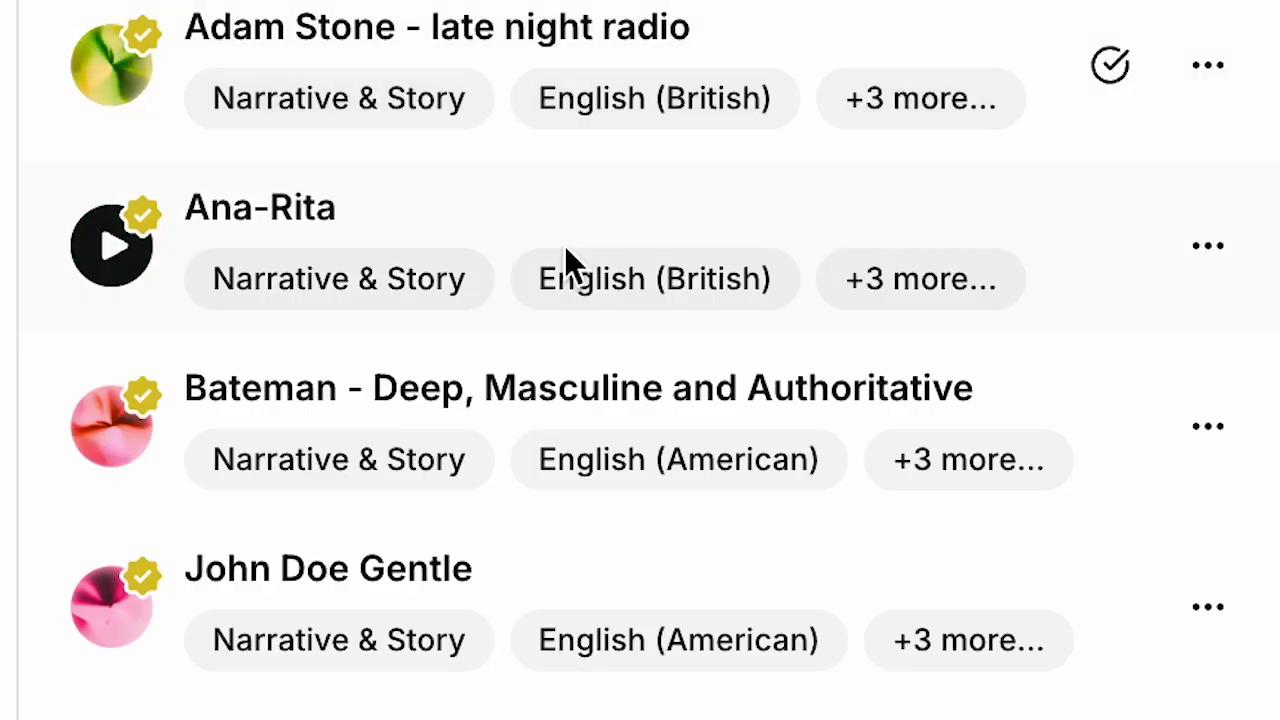
scroll(566, 262, "down", 4)
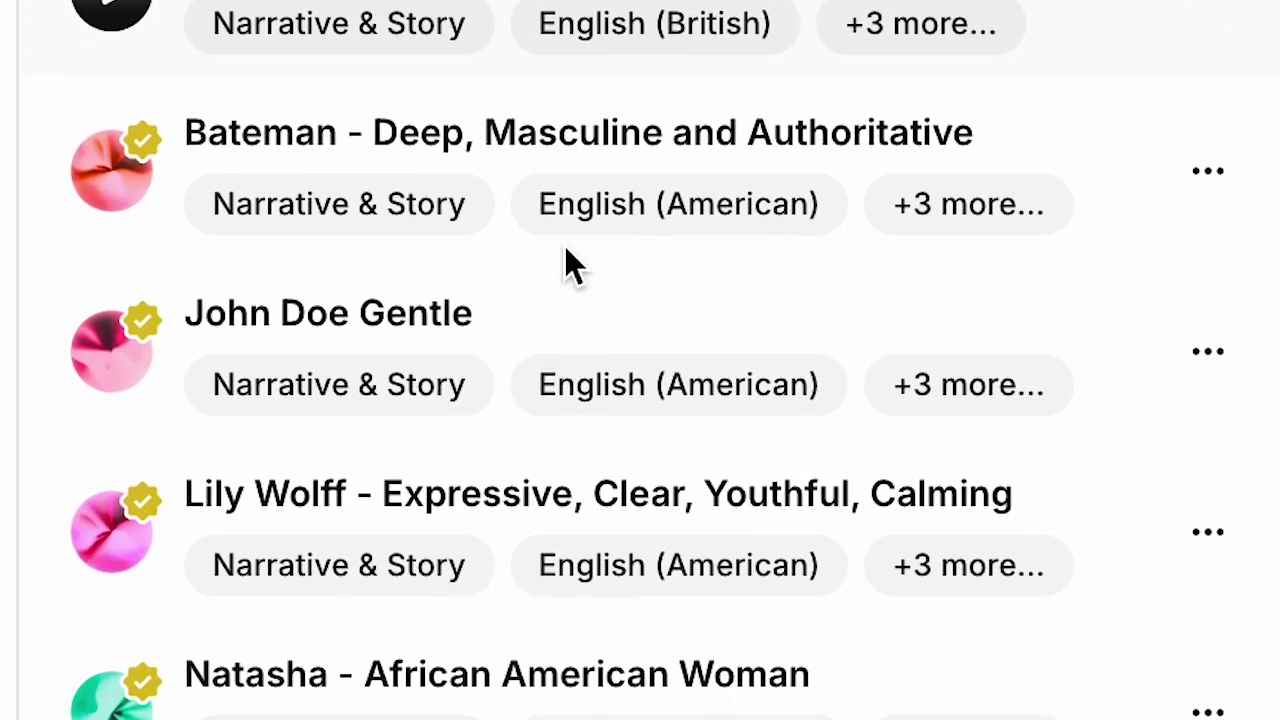
scroll(565, 262, "down", 3)
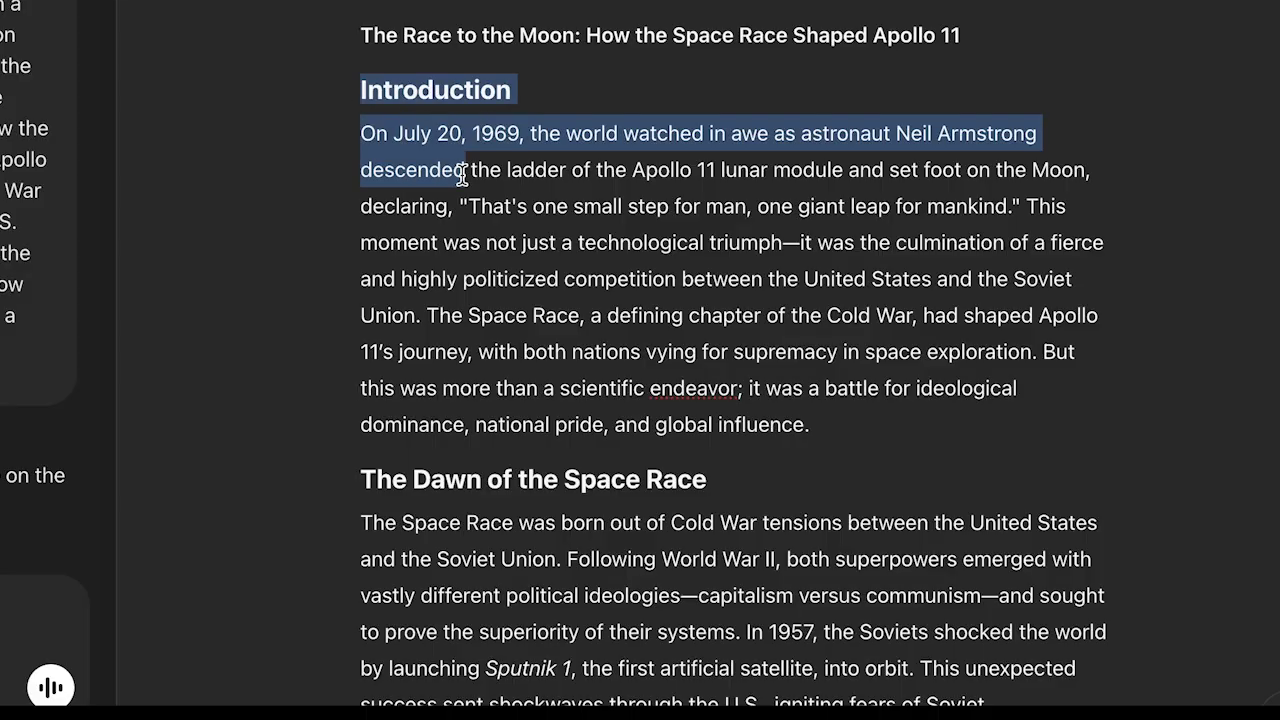
left_click_drag(429, 169, 798, 403)
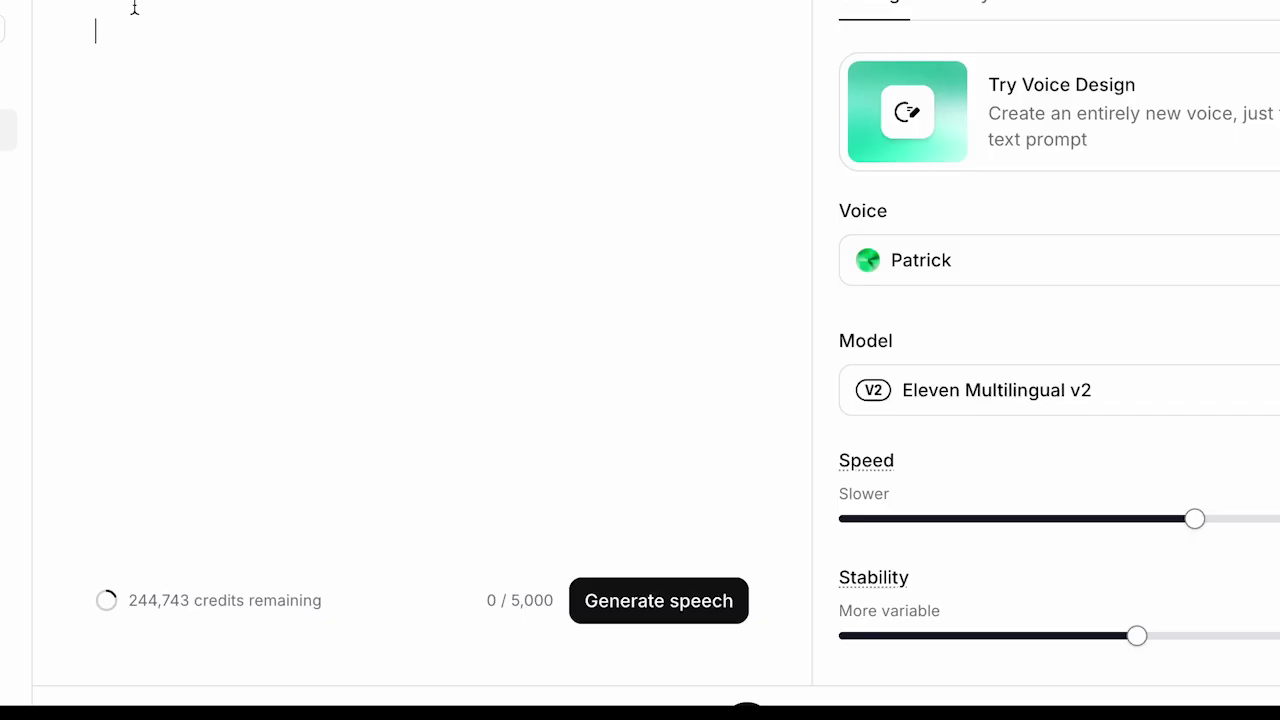
type("Introduction  On July 20, 1969, the world watched in awe as astronaut Neil Armstrong descended the ladder of the Apollo 11 lunar module and set foot on the Moon, declaring, \"That's one small step for man, one giant leap for mankind.\" This moment was not just a technological triumph—it was the culmination of a fierce and highly politicized competition between the United States and the Soviet Union. The Space Race, a defining chapter of the Cold War, had shaped Apollo 11’s journey, with both nations vying for supremacy in space exploration. But this was more than a scientific endeavor; it was a battle for ideological dominance, national pride, and global influence.")
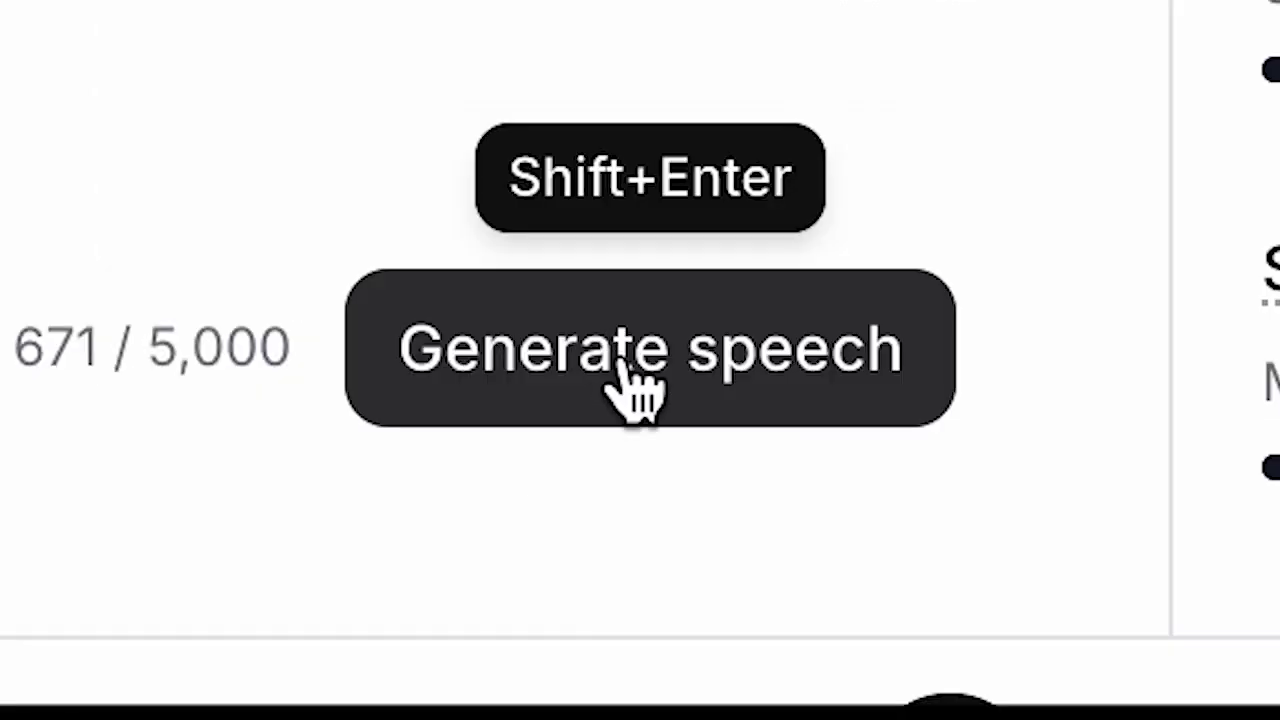
left_click(630, 385)
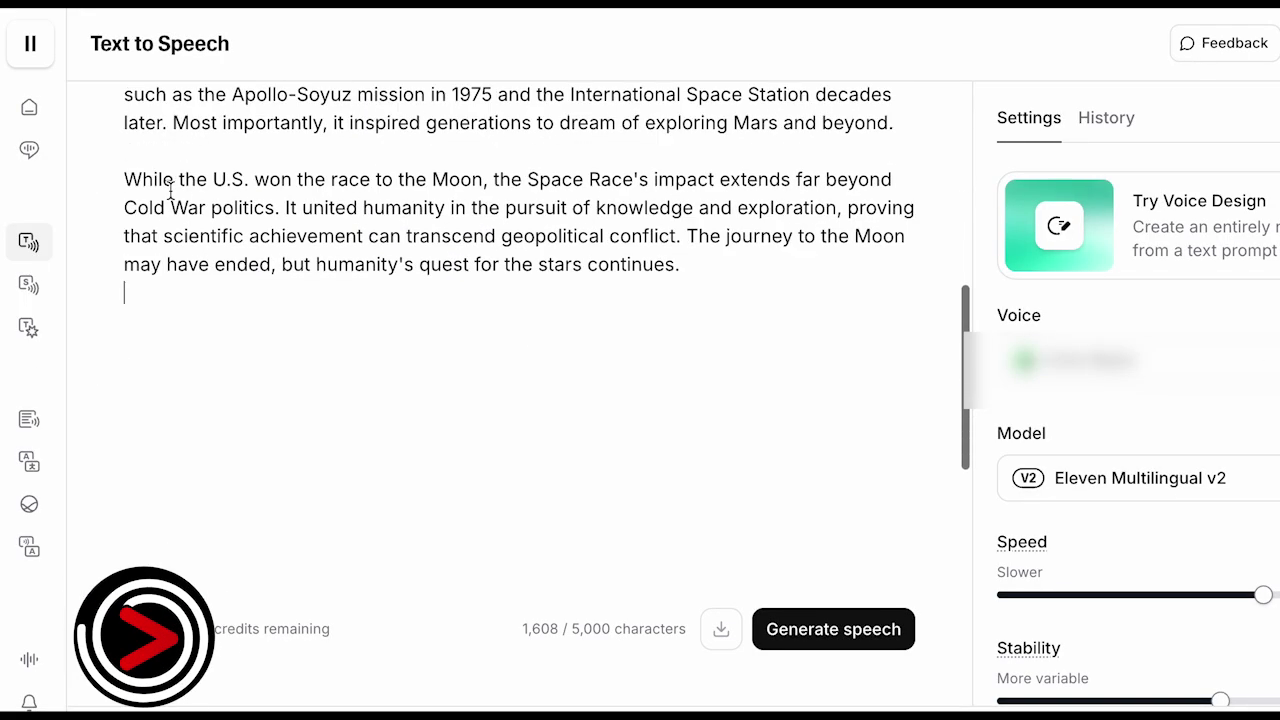
scroll(171, 200, "up", 10)
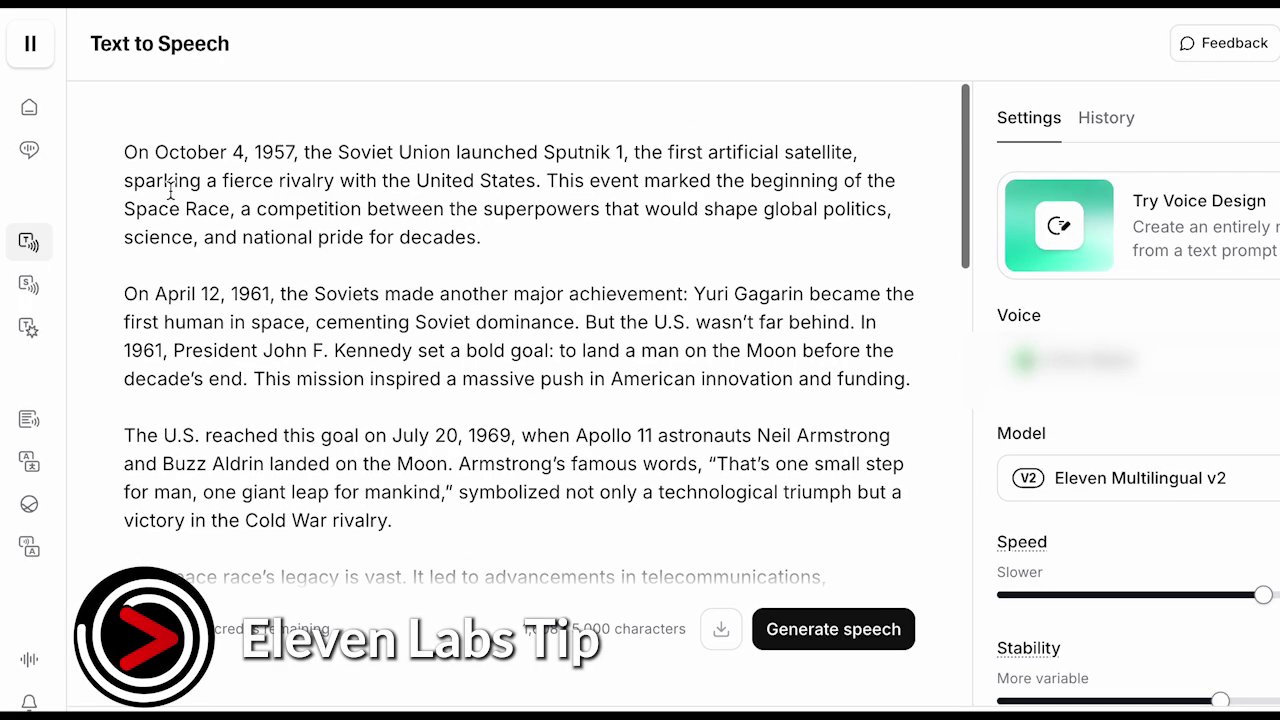
Step: Delete everything after the Sputnik 1 paragraph and review the voice Similarity setting
left_click_drag(124, 293, 709, 480)
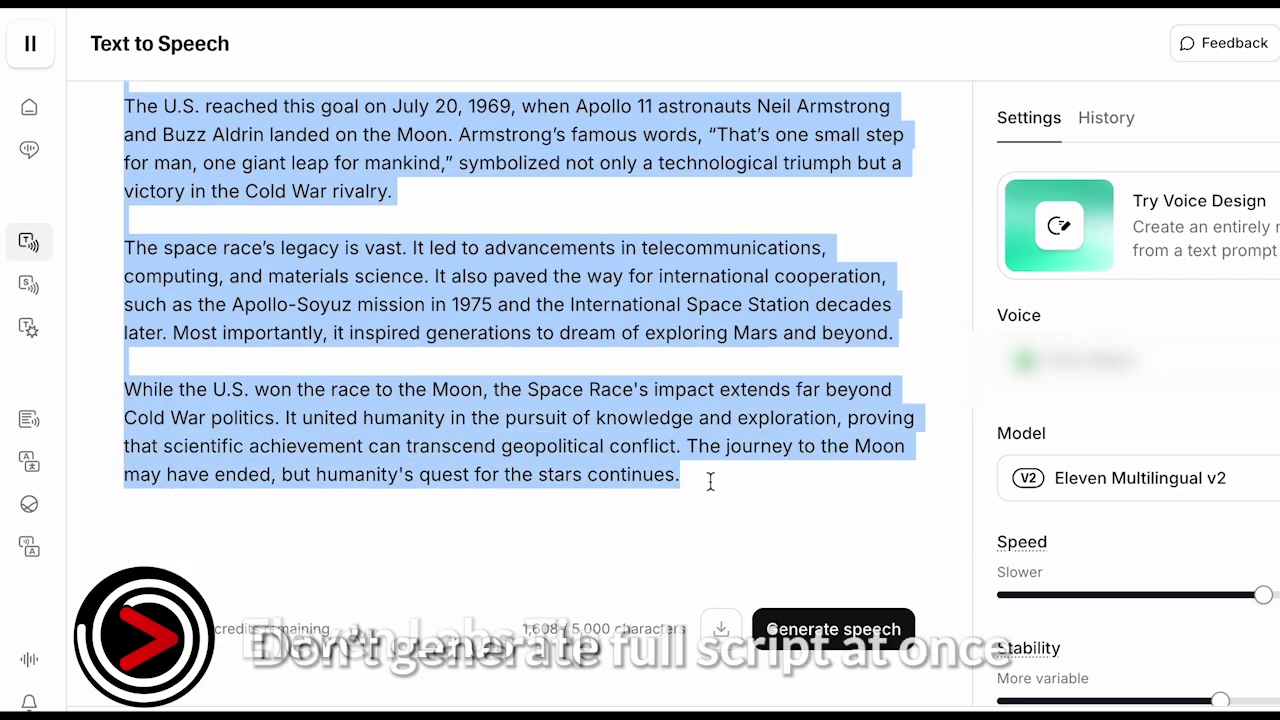
key("BackSpace")
scroll(724, 339, "up", 3)
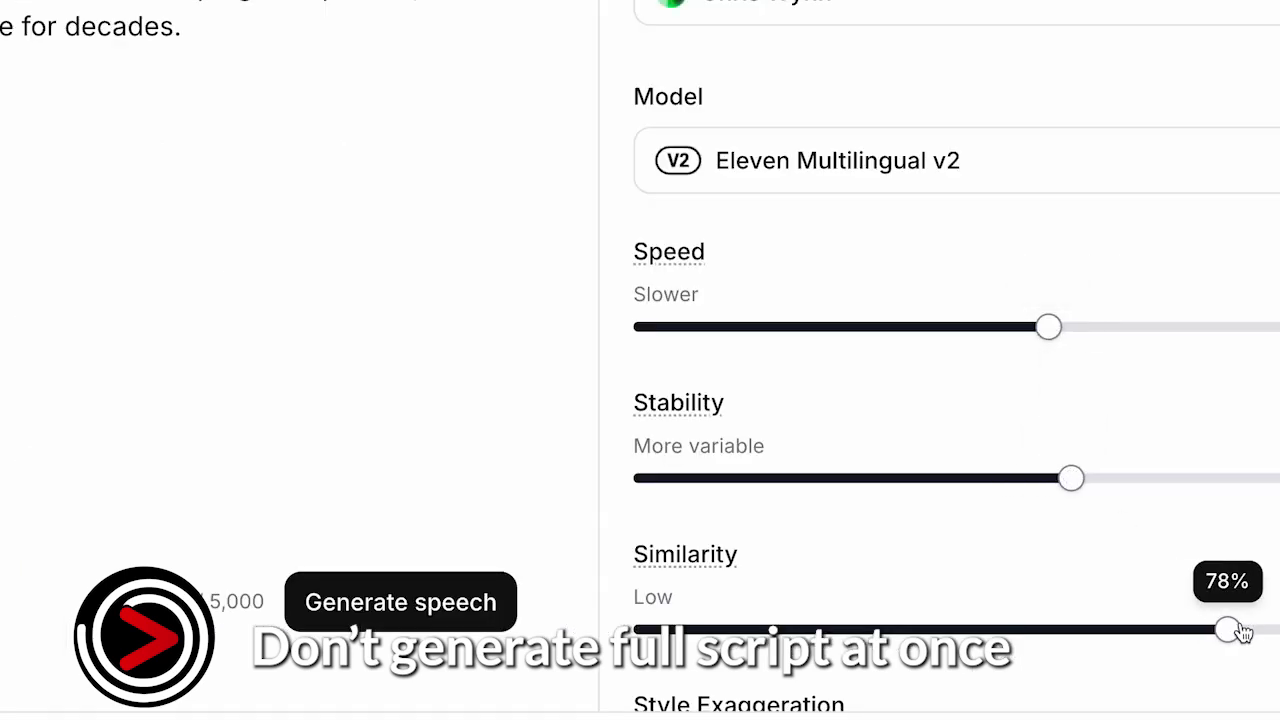
scroll(1200, 471, "down", 3)
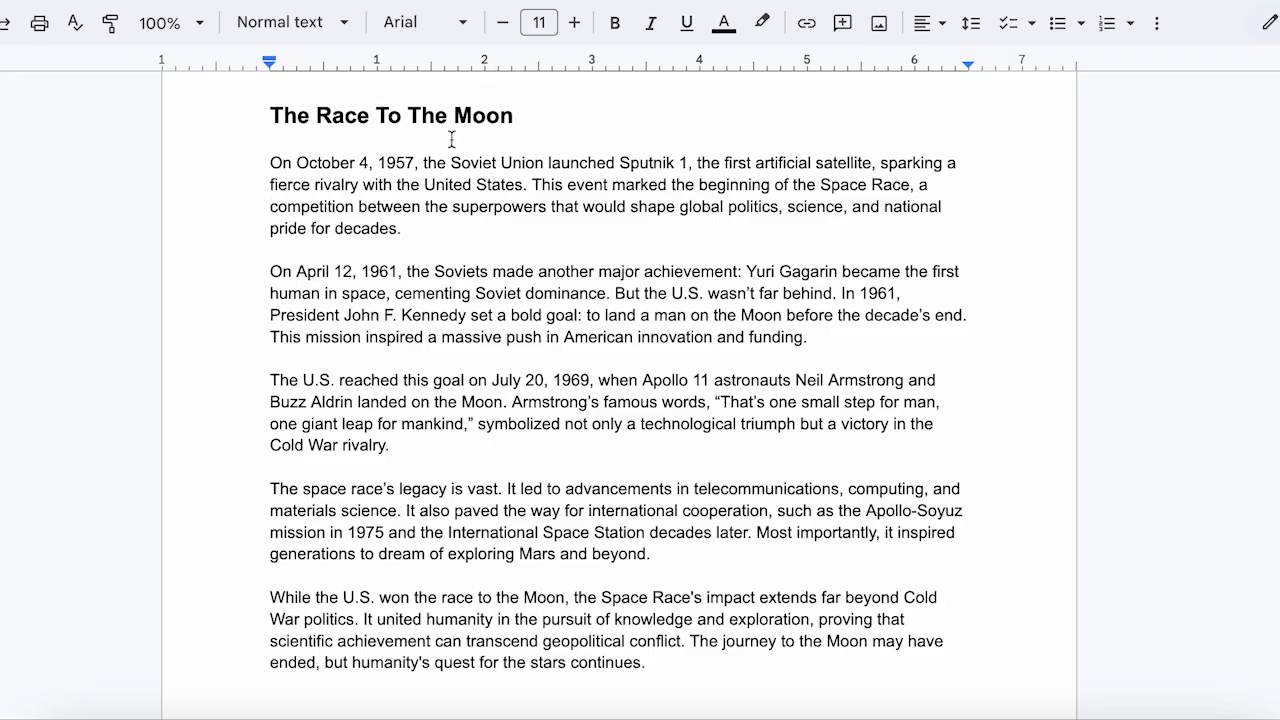
Step: Select the first paragraph of the story script in Google Docs
left_click_drag(268, 163, 394, 222)
key("super+c")
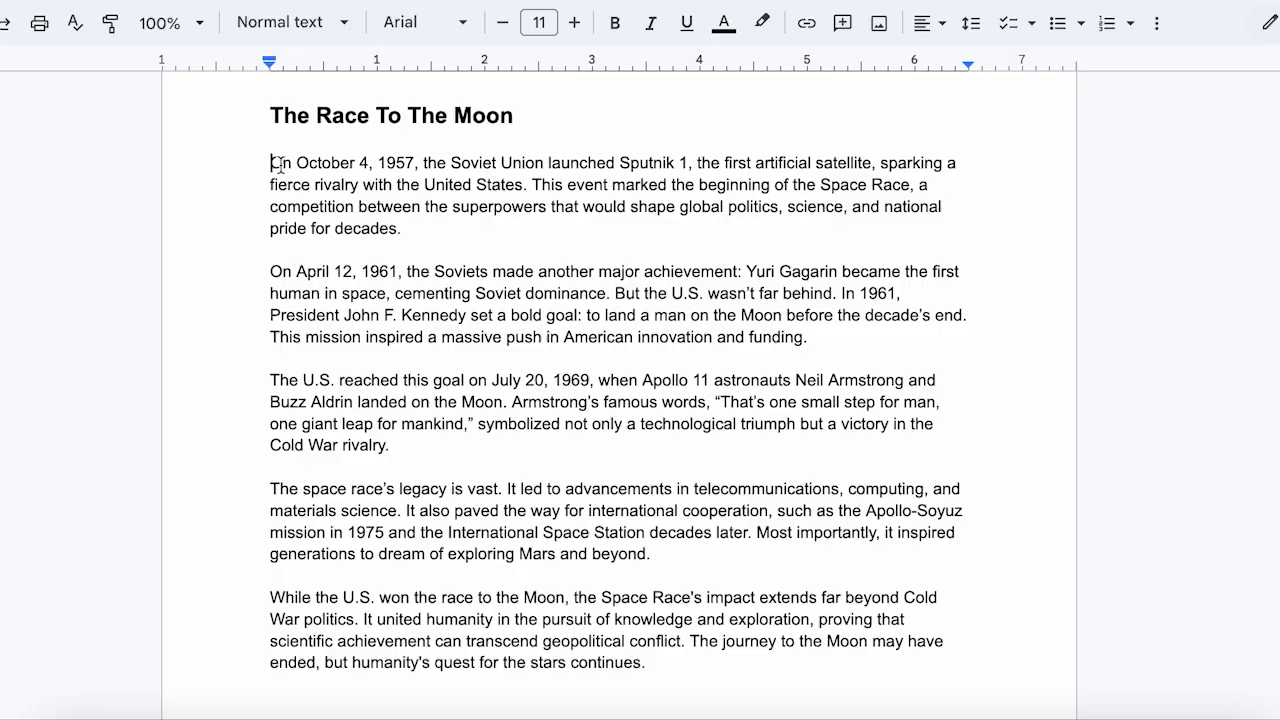
Step: Send ChatGPT the image-prompt instruction followed by the Sputnik paragraph
left_click_drag(274, 164, 410, 232)
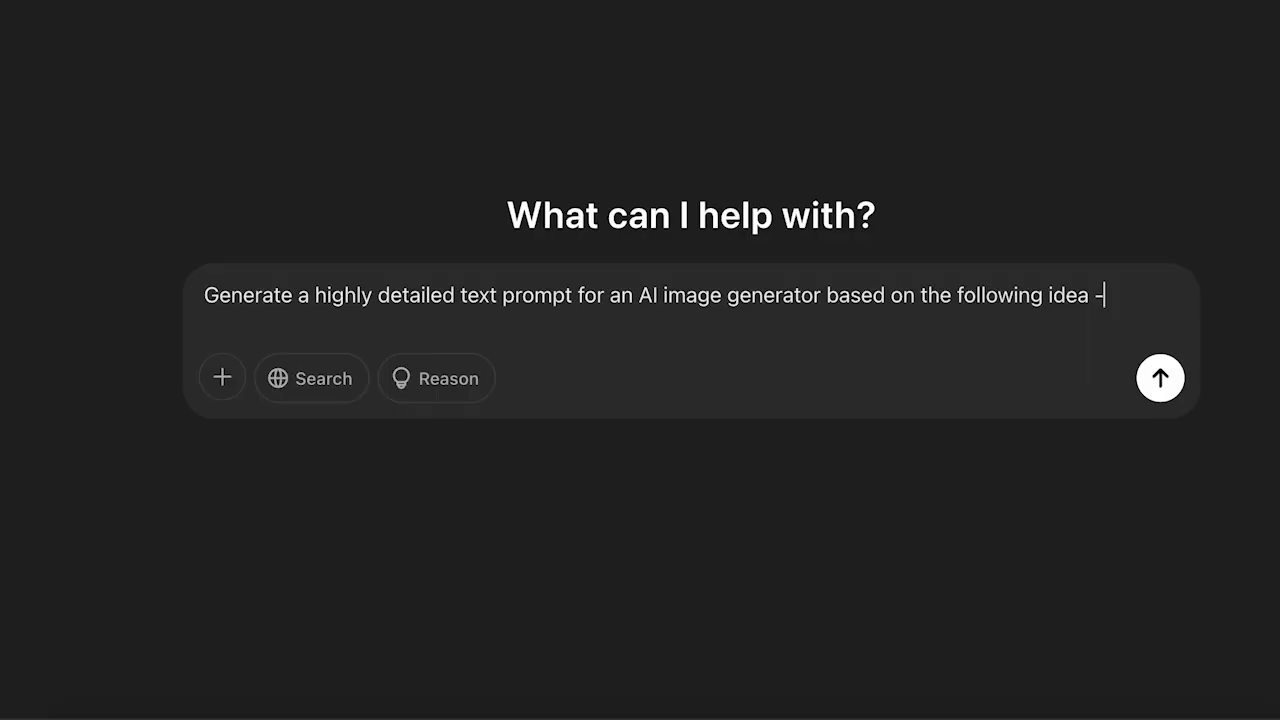
key("super+v")
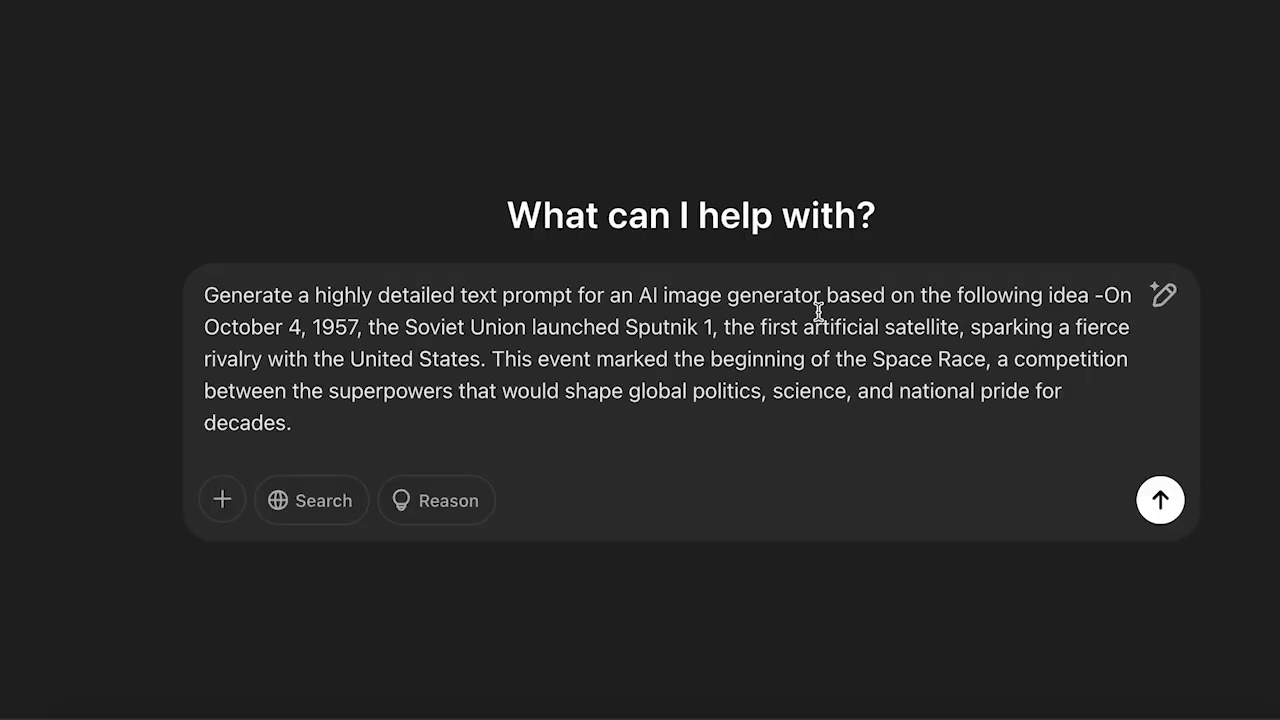
left_click(1160, 502)
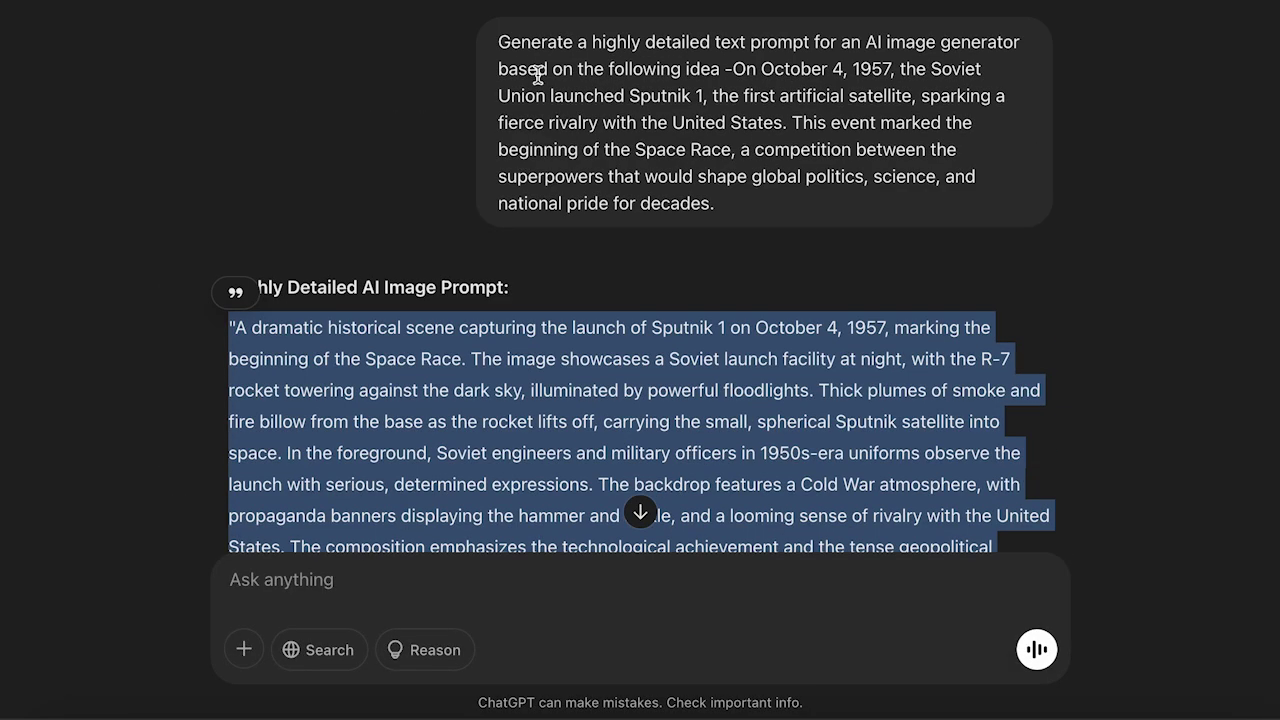
Step: Reuse the instruction with the Gagarin and Kennedy paragraph as a second image-prompt request
left_click_drag(497, 42, 722, 70)
key("ctrl+c")
scroll(529, 580, "down", 2)
left_click(529, 580)
key("ctrl+v")
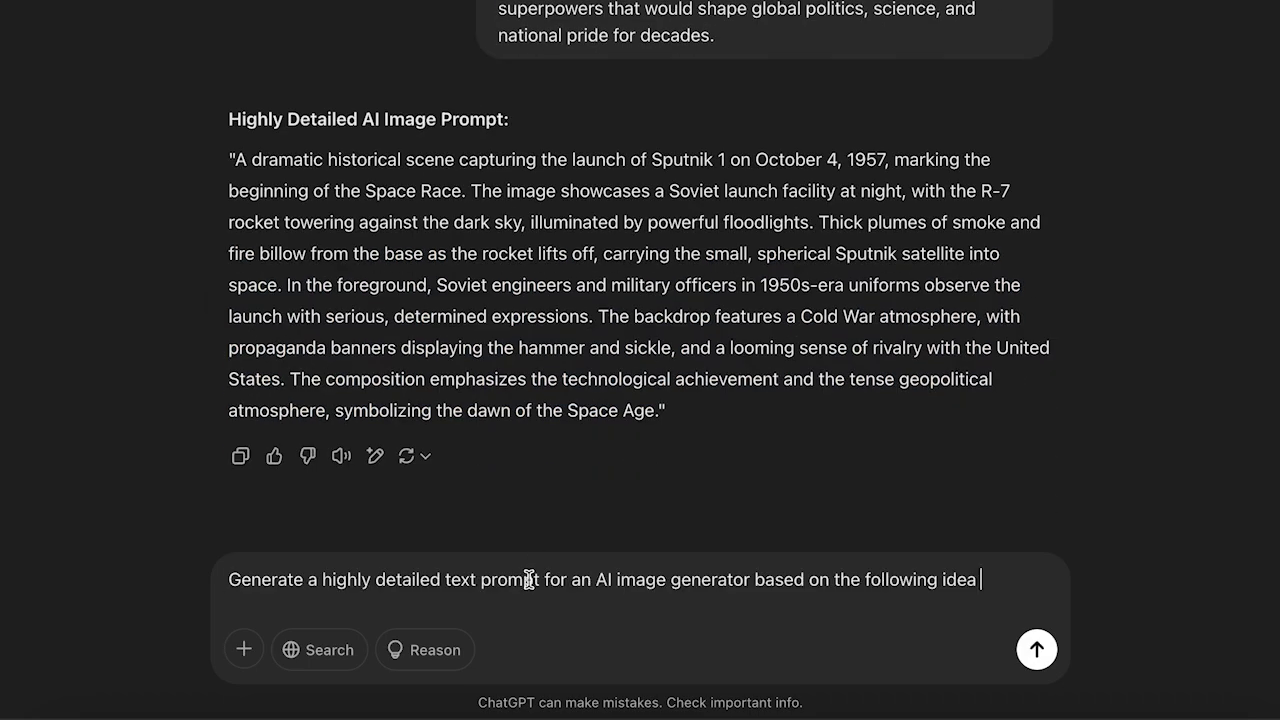
left_click_drag(271, 251, 819, 326)
key("ctrl+c")
key("ctrl+v")
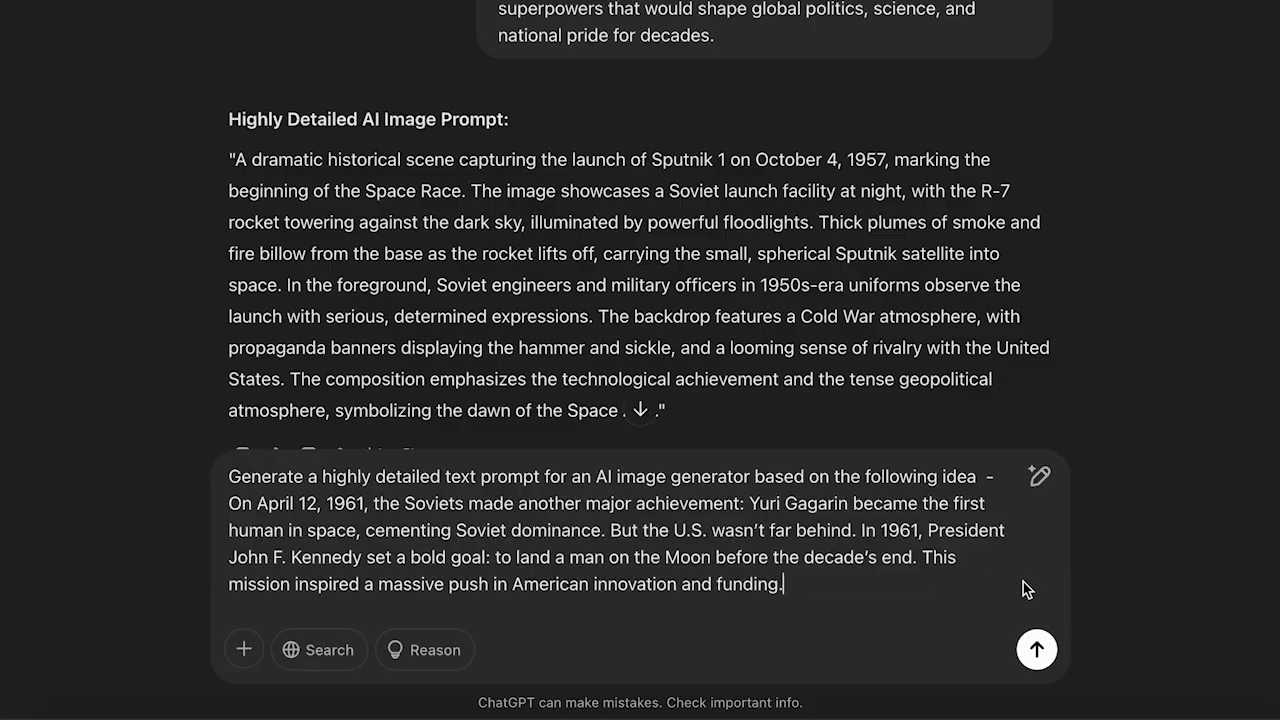
key("Return")
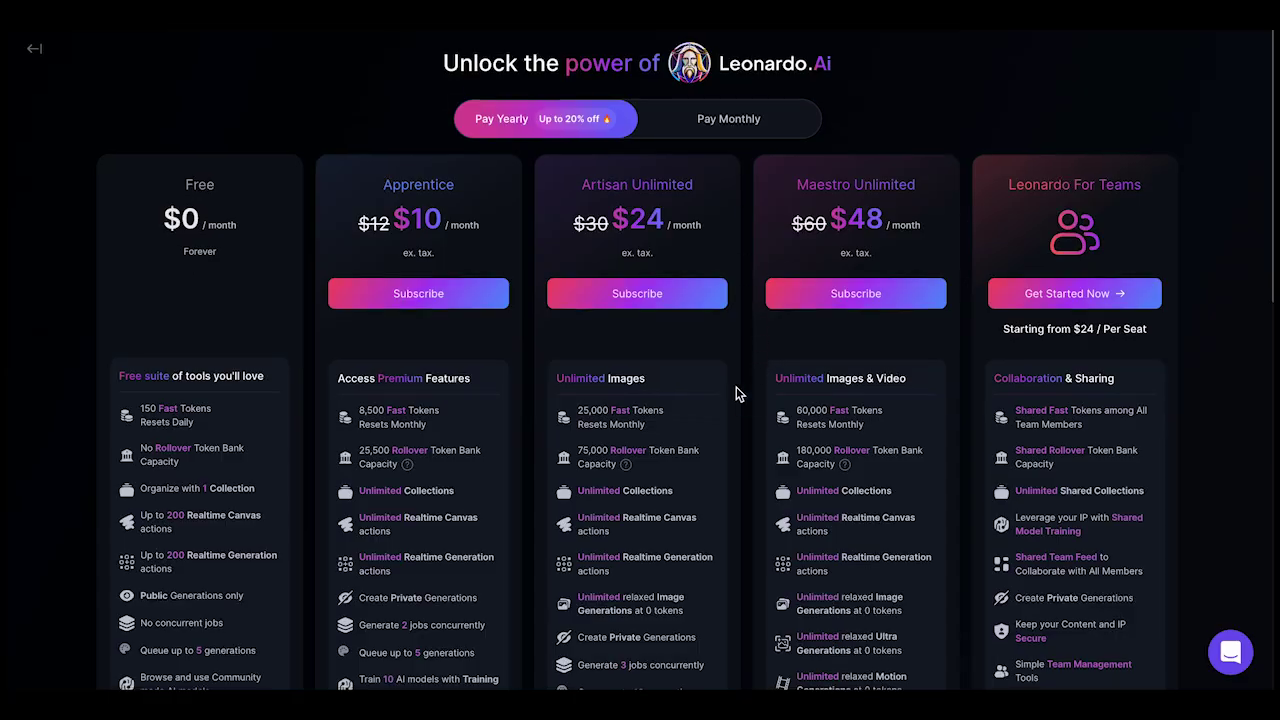
Step: Generate four 16:9 Medium images in Leonardo.Ai from the Gagarin prompt
scroll(735, 393, "down", 3)
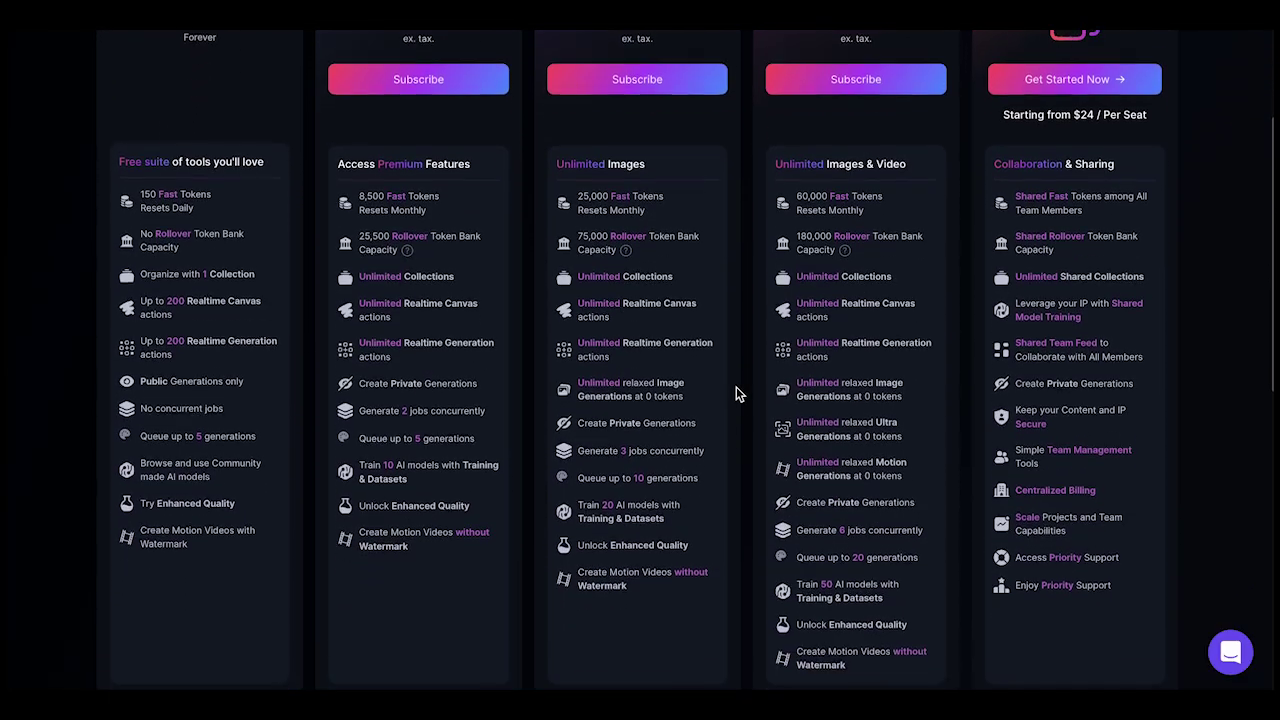
scroll(735, 393, "up", 1)
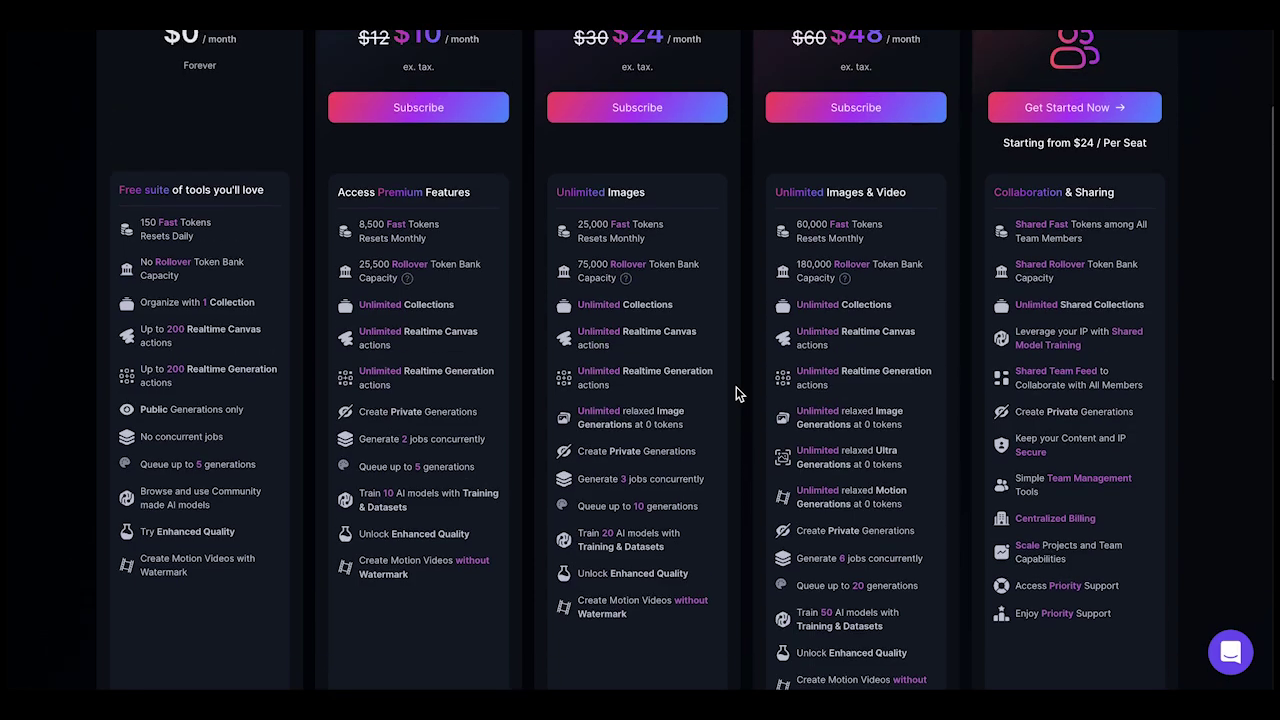
scroll(735, 393, "up", 2)
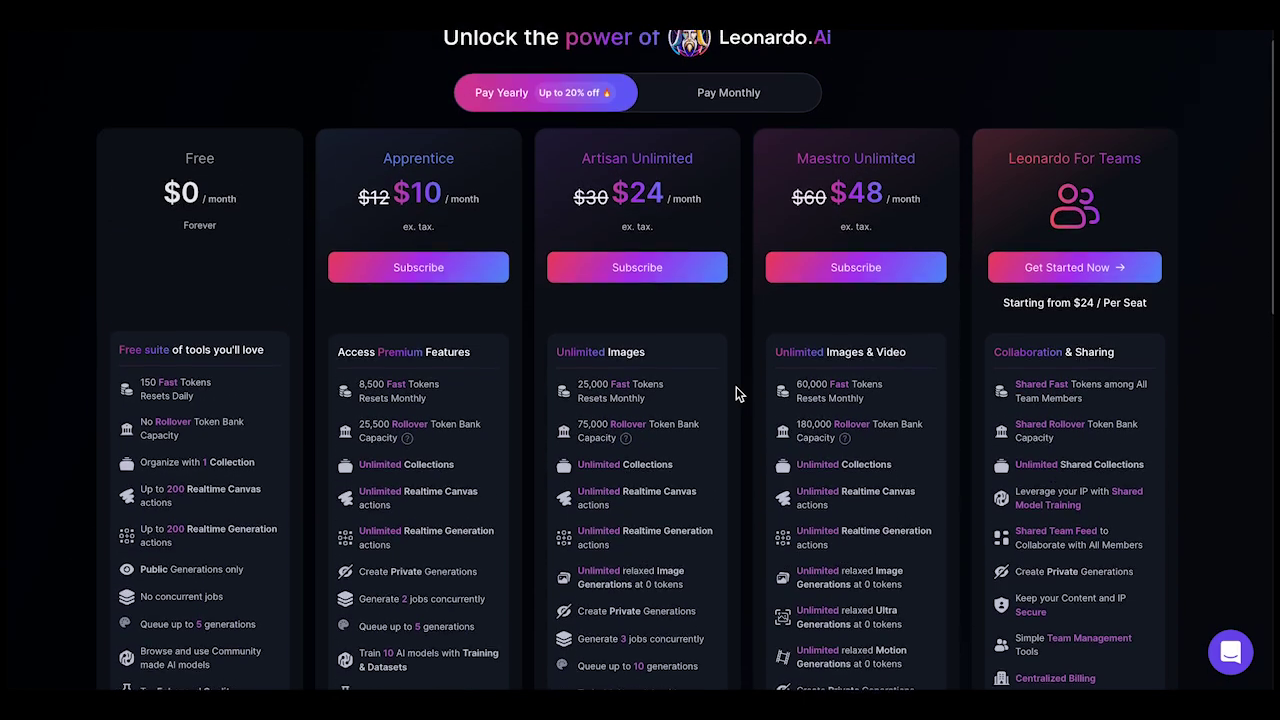
scroll(735, 393, "up", 1)
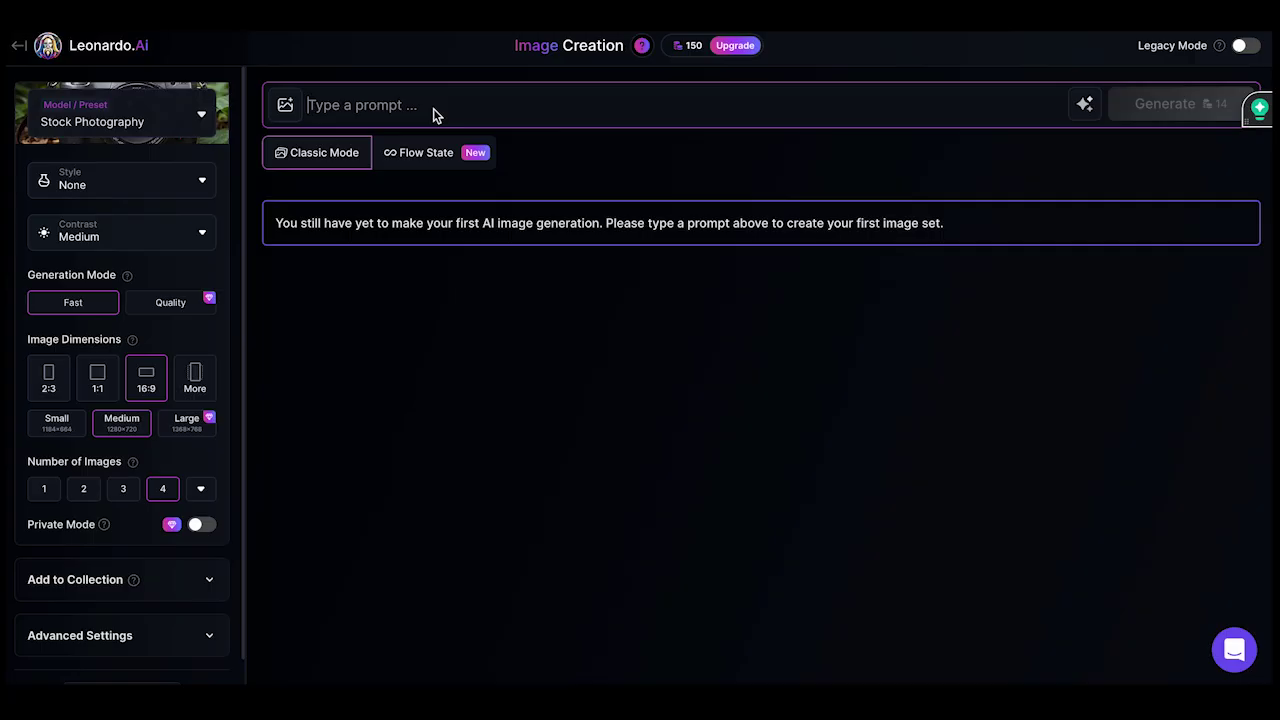
left_click(433, 108)
key("ctrl+v")
key("Return")
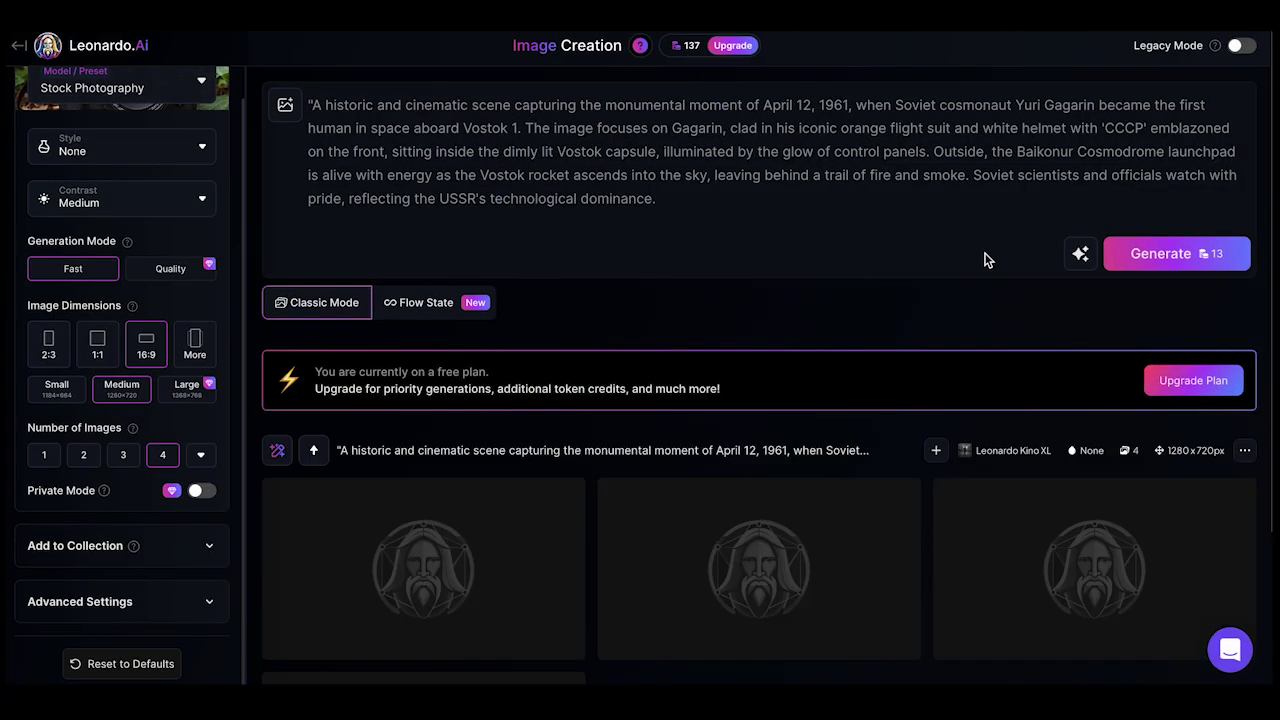
scroll(985, 259, "down", 3)
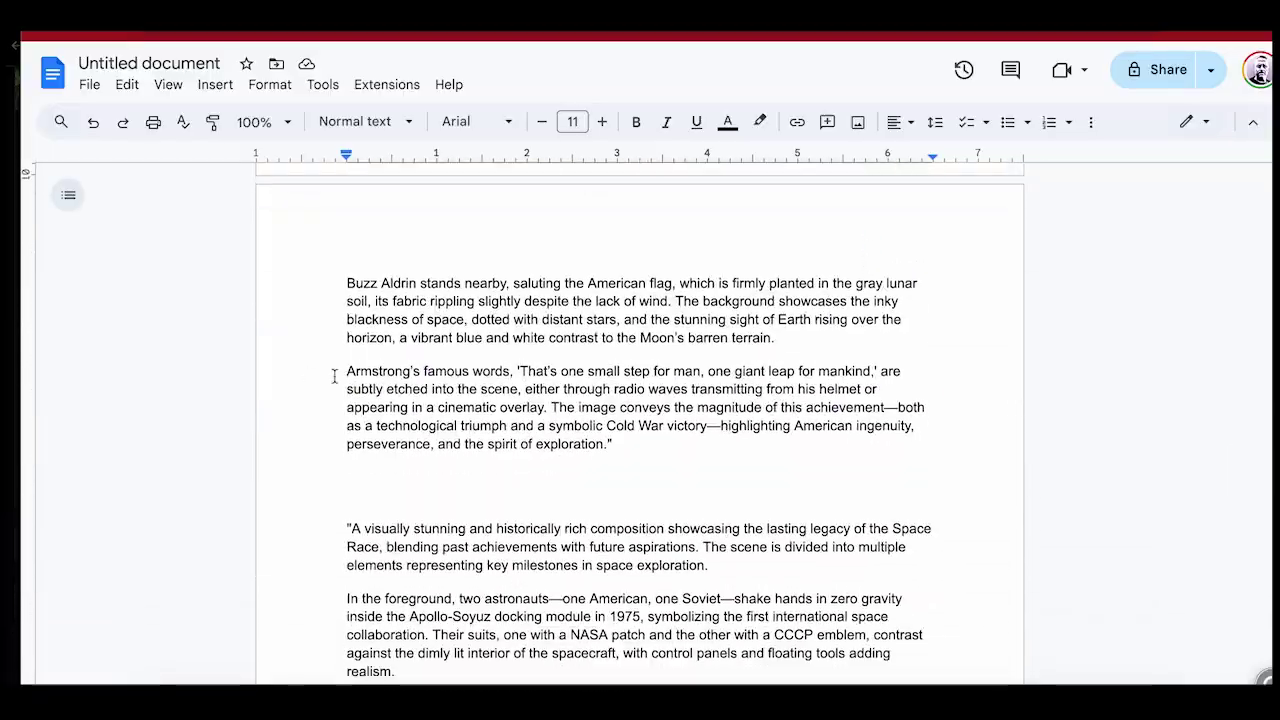
Step: Replace the old JFK prompt with the Armstrong moon-landing prompt and generate four images
left_click_drag(1156, 175, 978, 177)
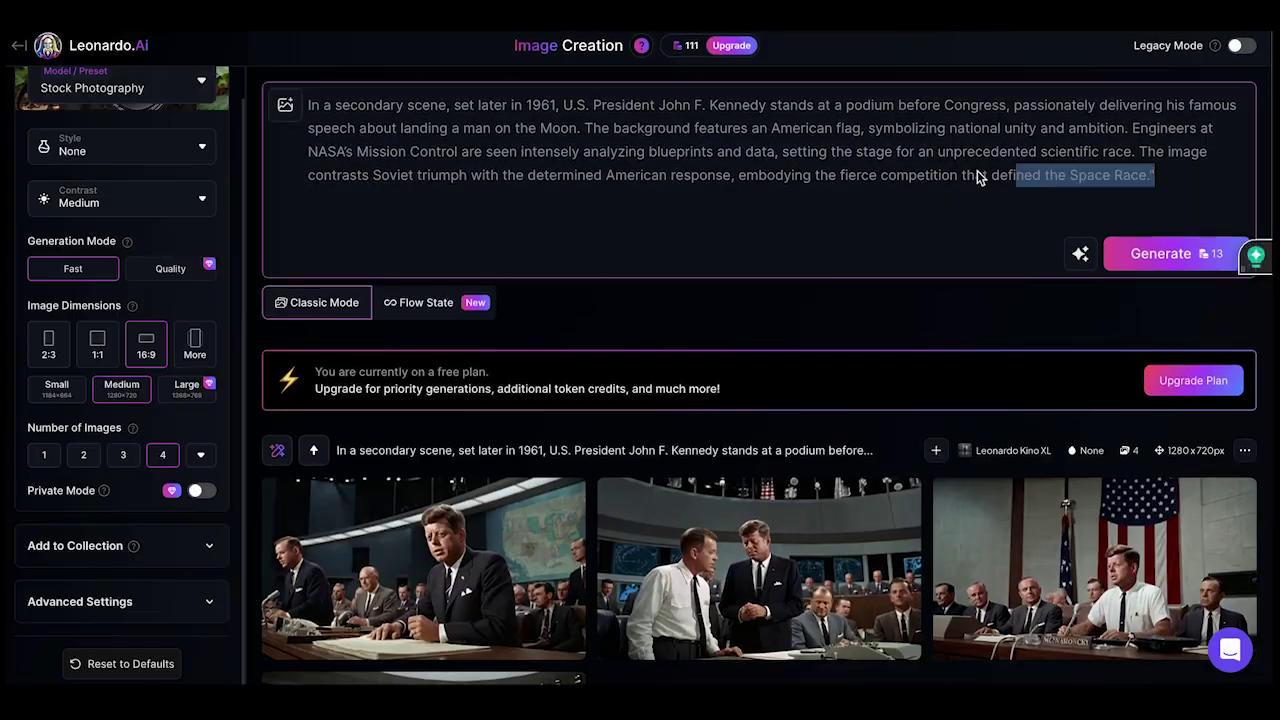
key("ctrl+a")
key("ctrl+v")
left_click(1197, 255)
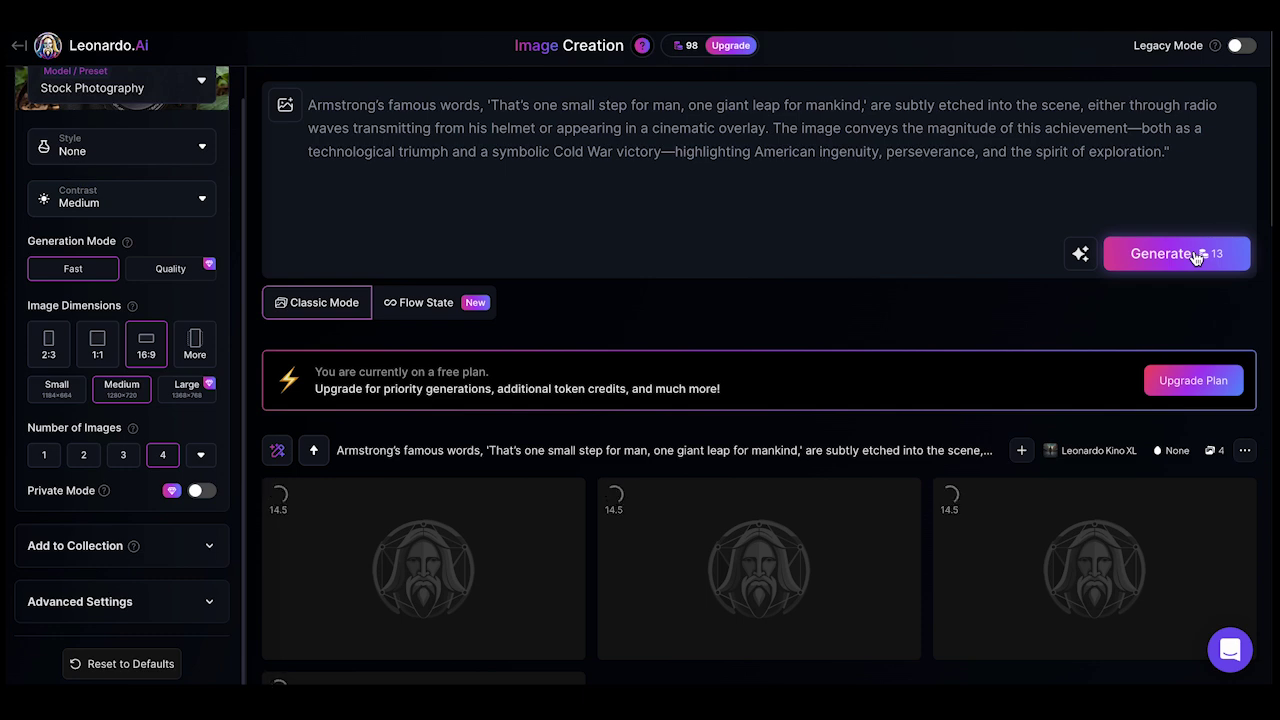
scroll(1194, 251, "down", 3)
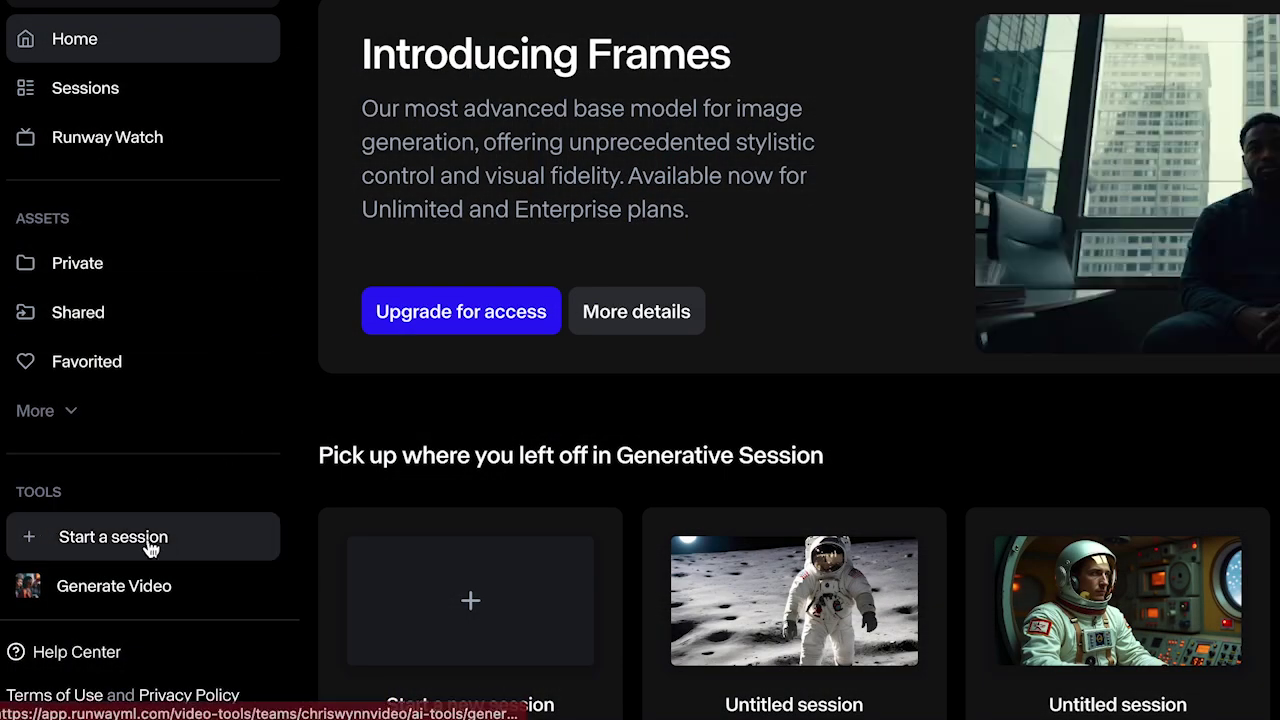
Step: Animate the astronaut-on-the-moon image in a new Runway session and review the Gen-3 clip
left_click(150, 546)
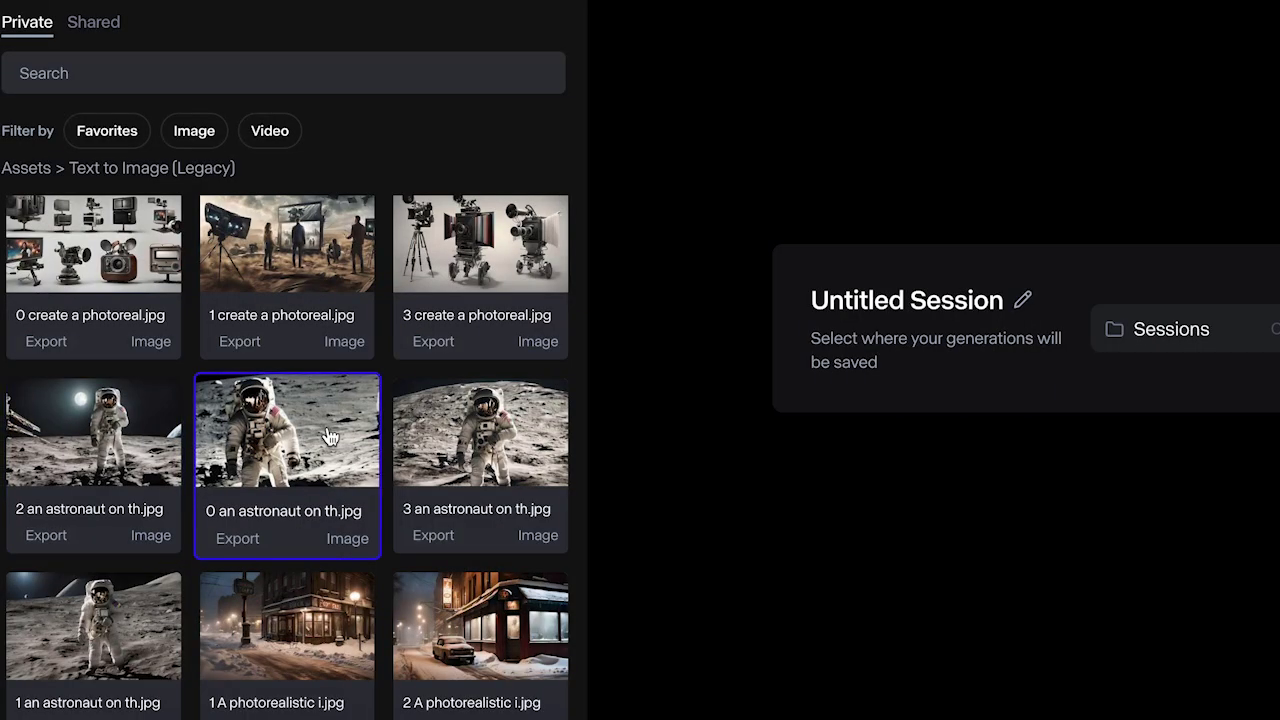
left_click(330, 437)
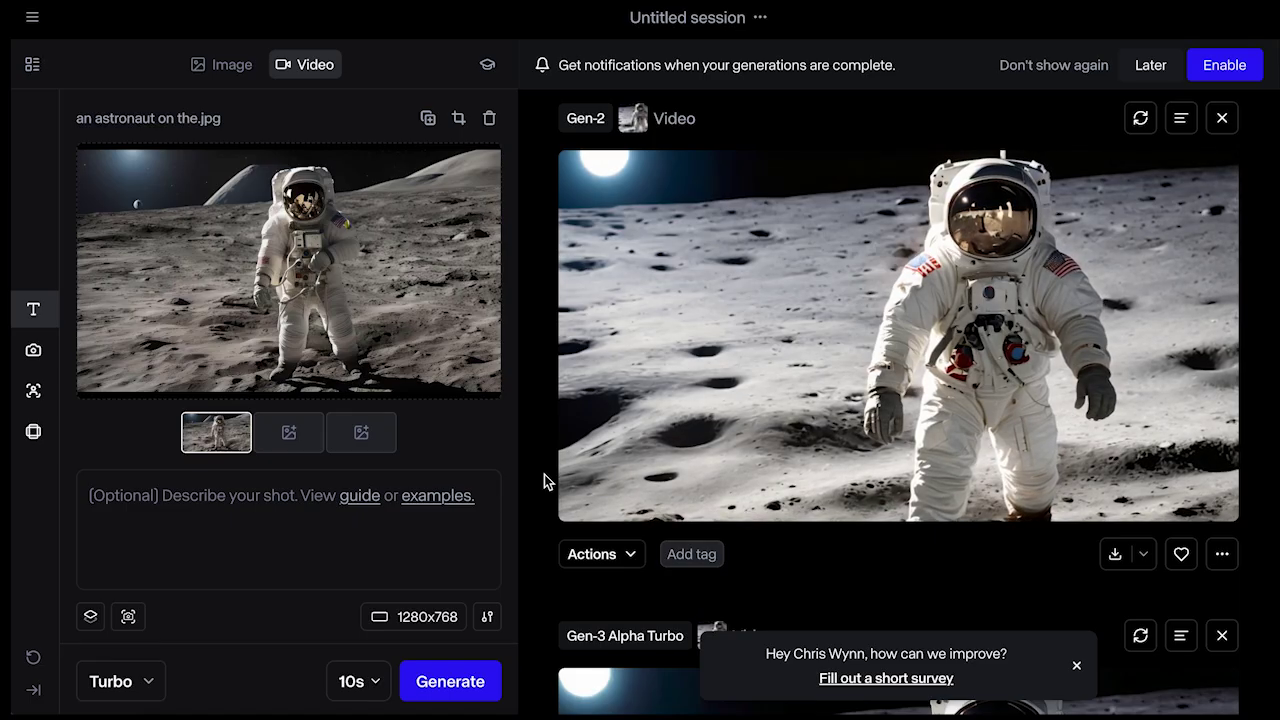
mouse_move(585, 474)
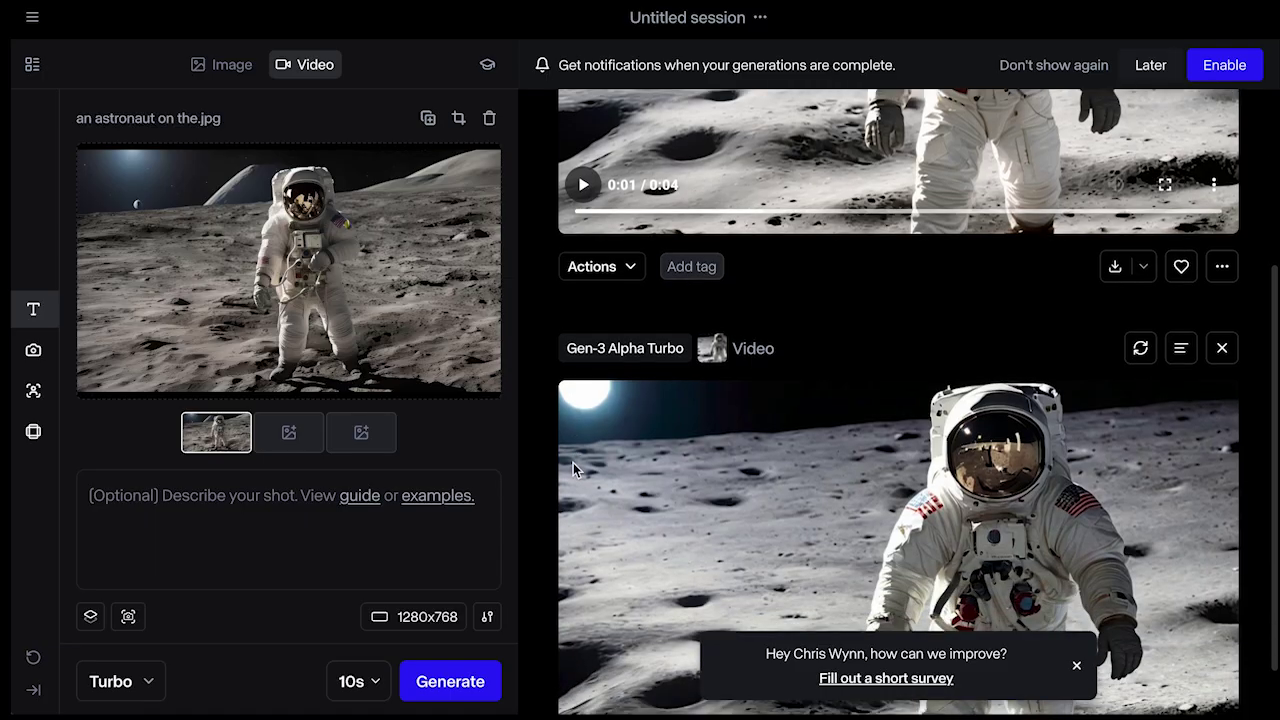
scroll(573, 463, "down", 3)
mouse_move(583, 587)
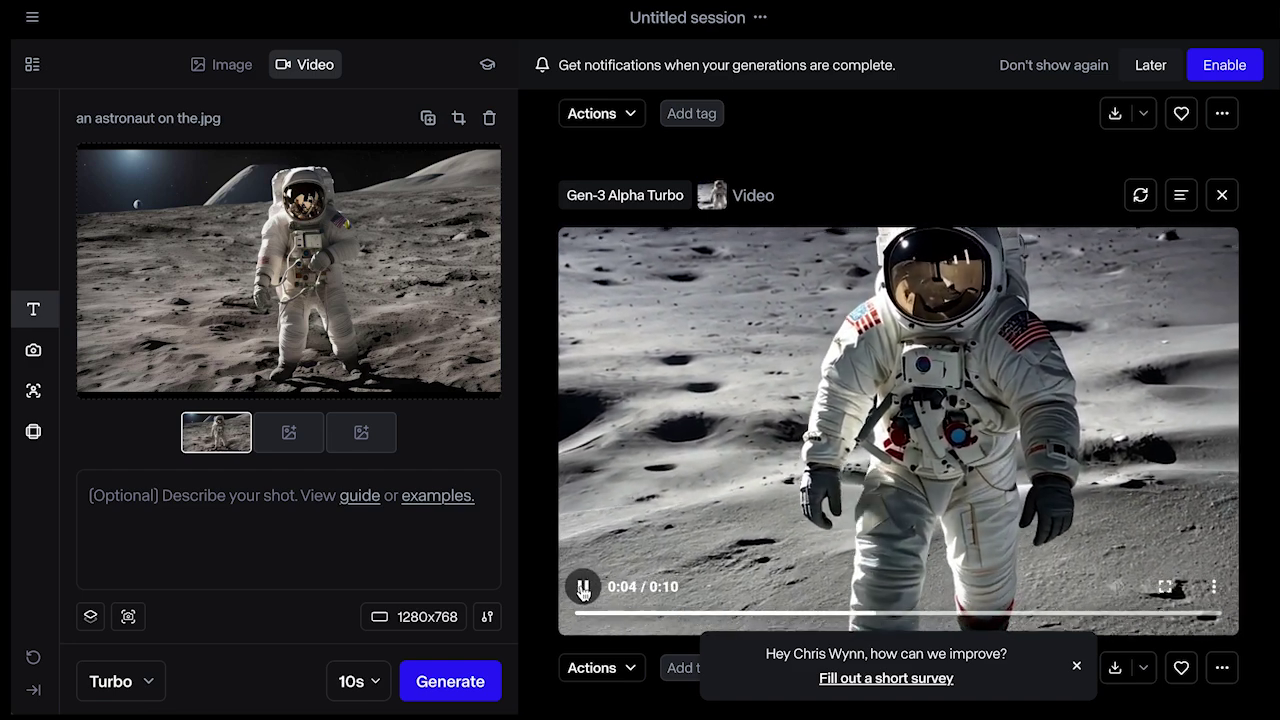
left_click(583, 590)
scroll(754, 503, "up", 4)
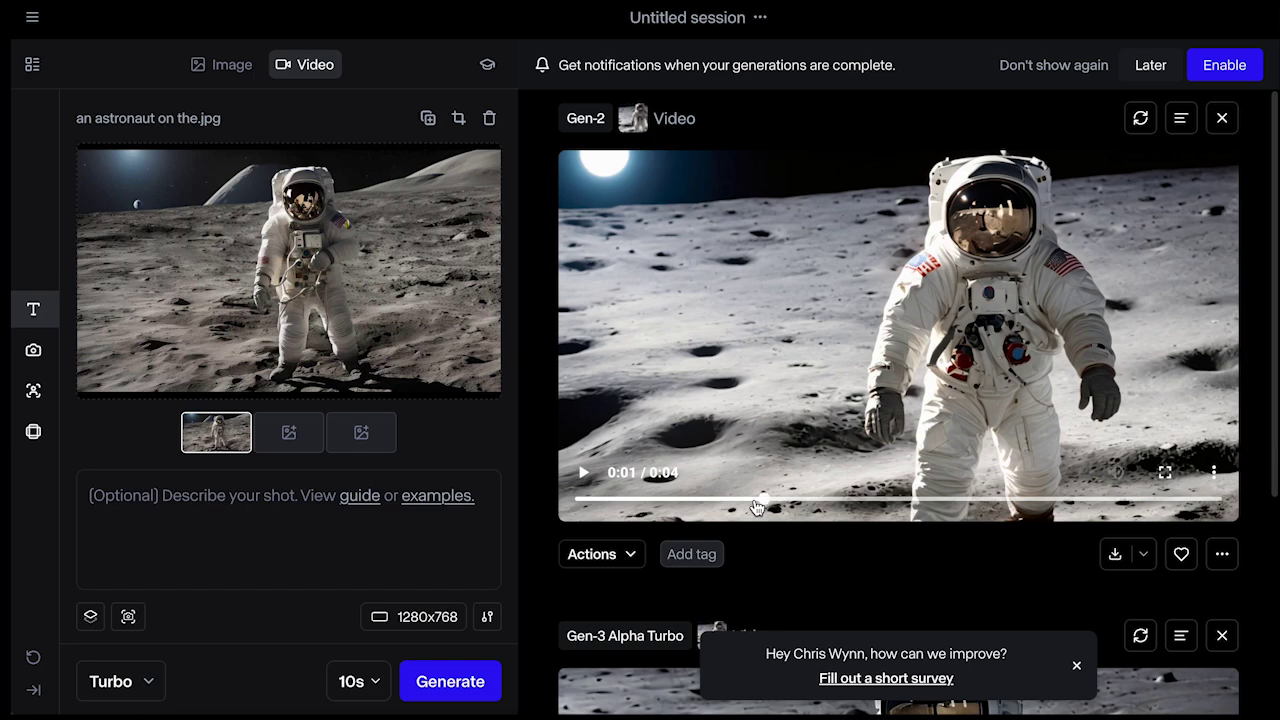
scroll(755, 505, "down", 4)
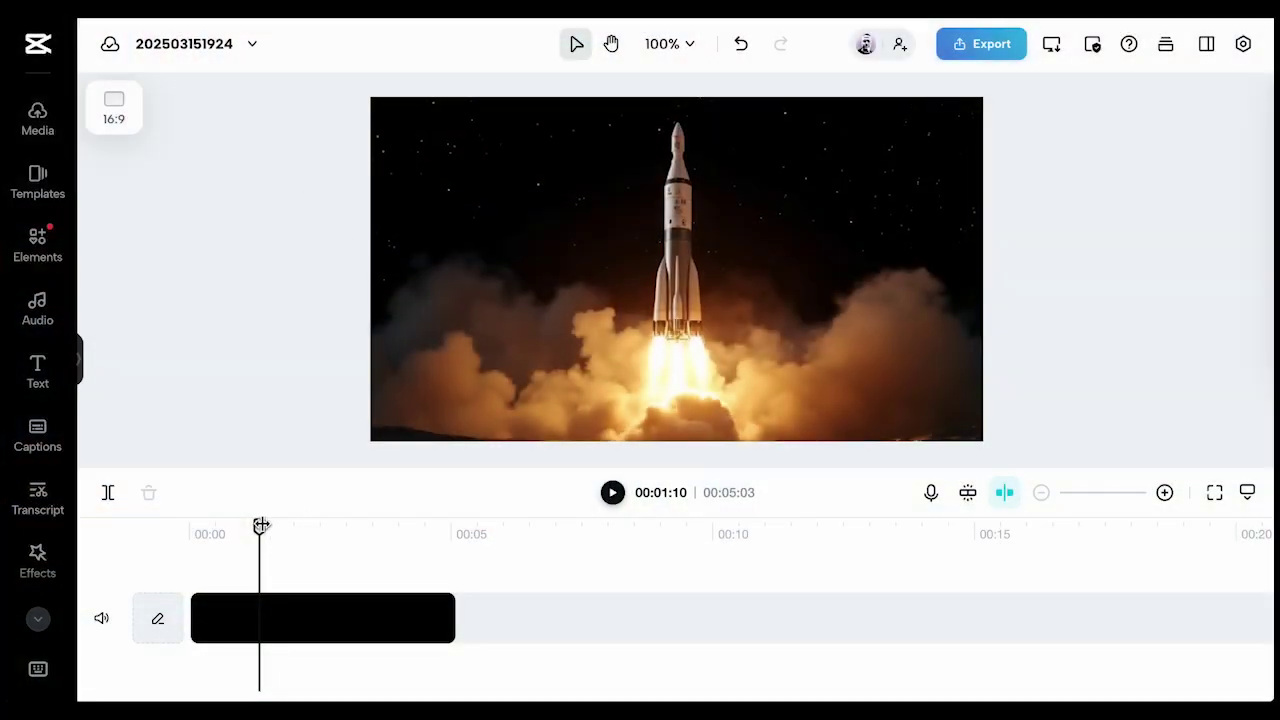
Step: Scrub through the rocket launch footage in CapCut and select the clip on its timeline
left_click_drag(260, 525, 207, 533)
left_click(256, 630)
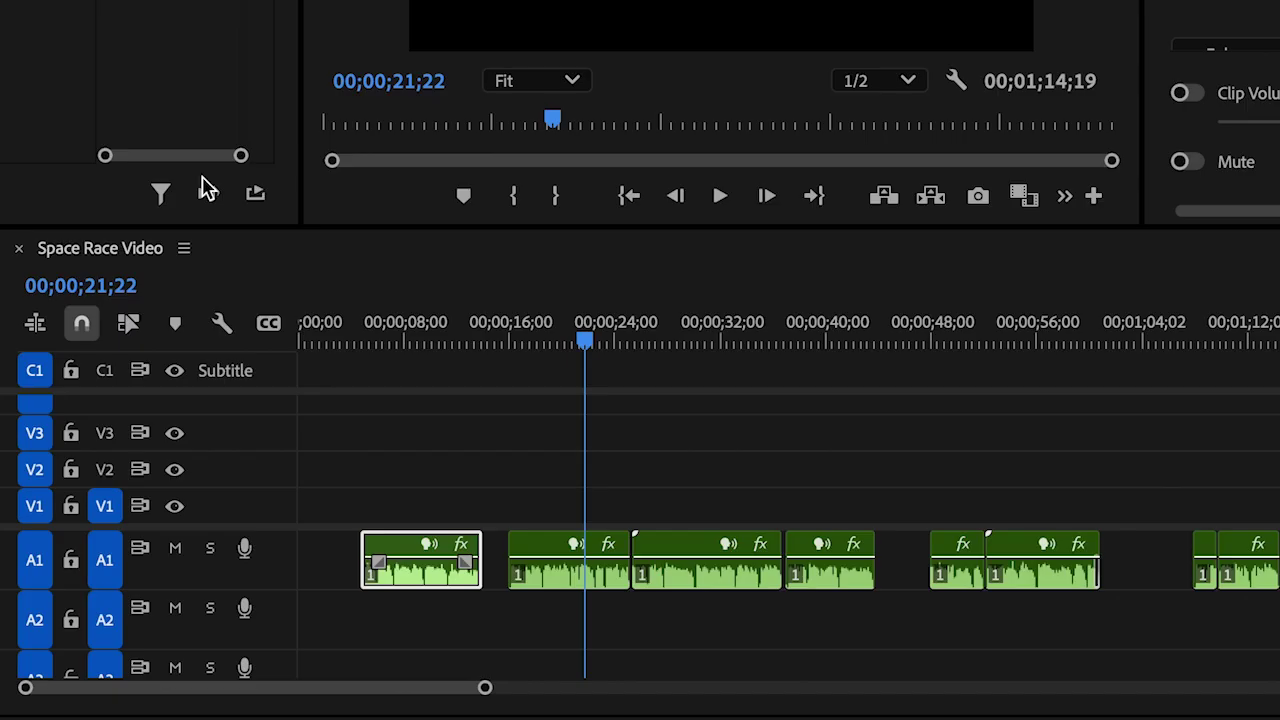
Step: Slide the five voice-over clips on A1 left so they sit back-to-back with no gaps
left_click_drag(583, 340, 301, 342)
left_click_drag(393, 557, 331, 557)
left_click_drag(554, 560, 466, 560)
left_click_drag(689, 551, 599, 551)
left_click(808, 555)
left_click_drag(808, 555, 722, 555)
left_click_drag(954, 560, 849, 563)
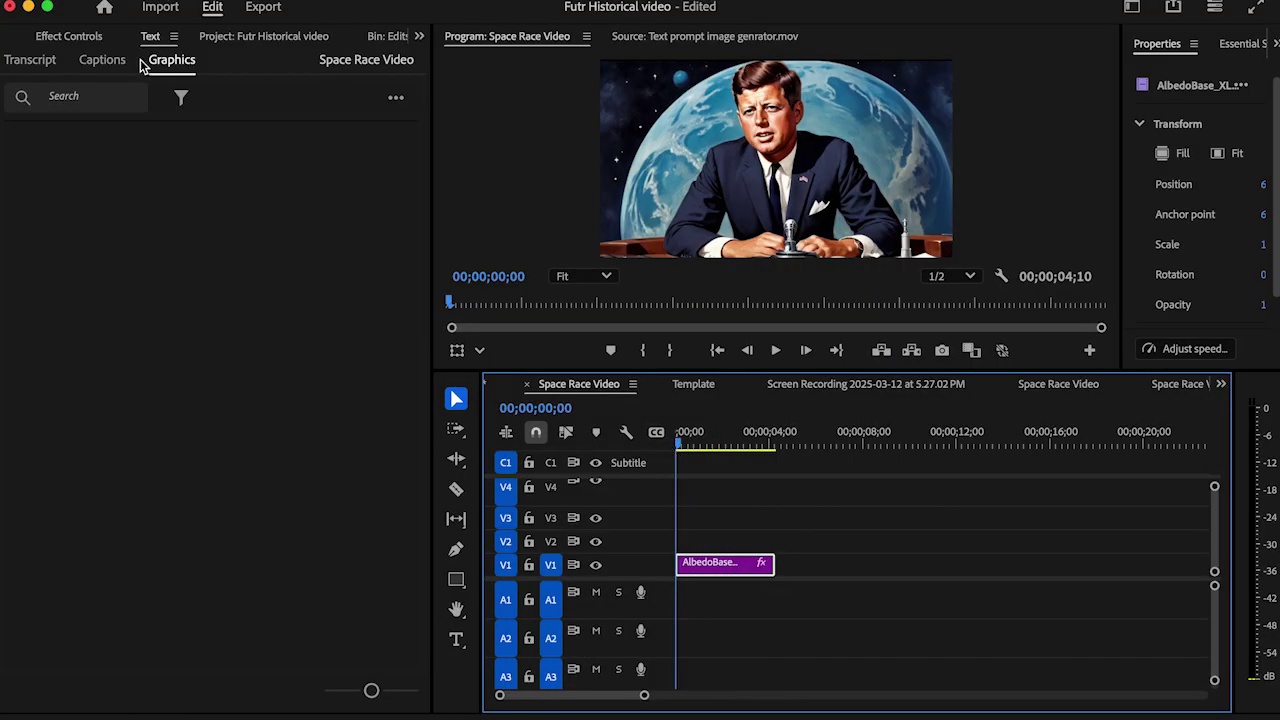
Step: Set start keyframes on the JFK clip's Position, Scale and Rotation, with Scale at 106
left_click(96, 40)
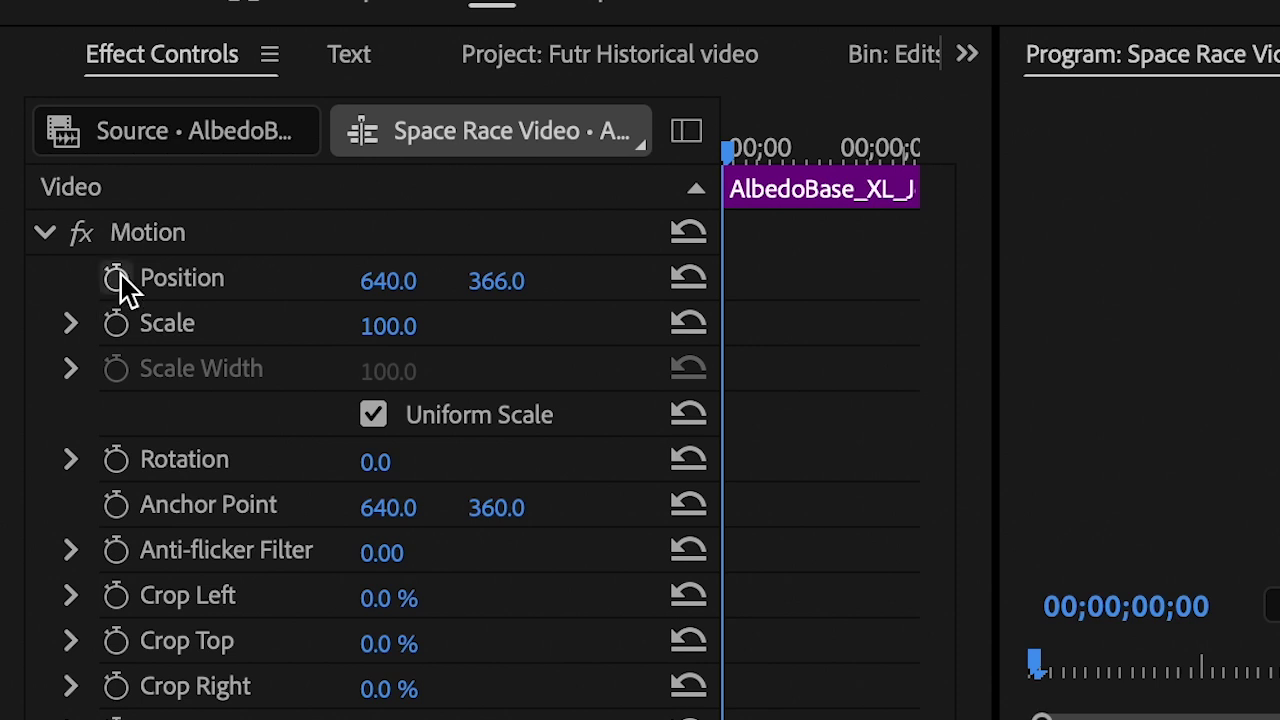
left_click(116, 278)
left_click(116, 323)
left_click(116, 460)
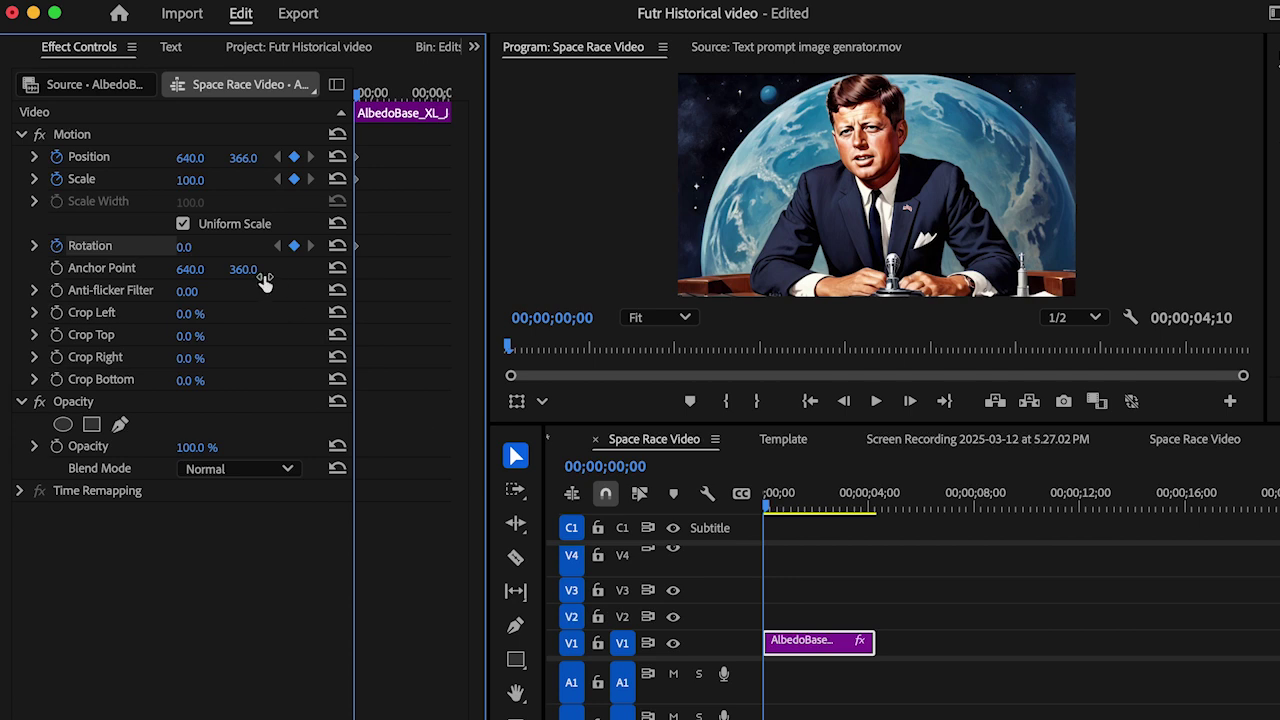
left_click_drag(190, 180, 258, 158)
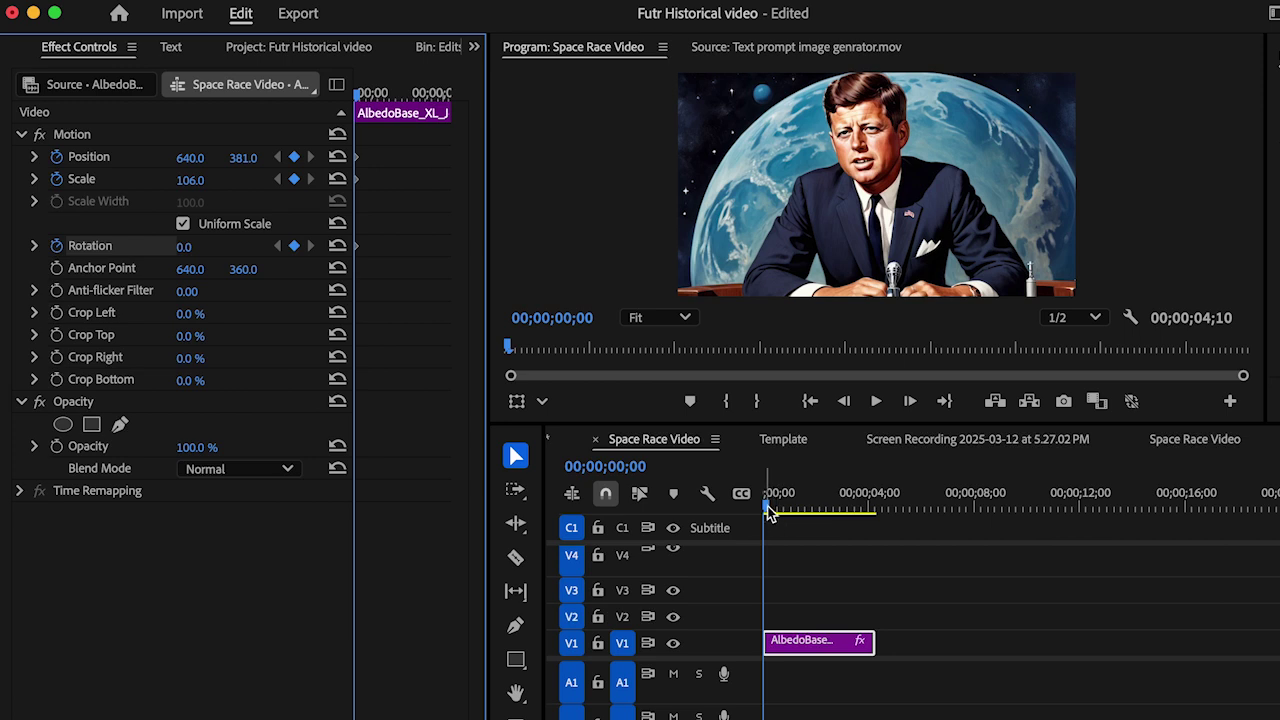
Step: At about 4;07, key Scale 114 and Rotation 4°, then play the clip back from the start
left_click_drag(770, 514, 882, 530)
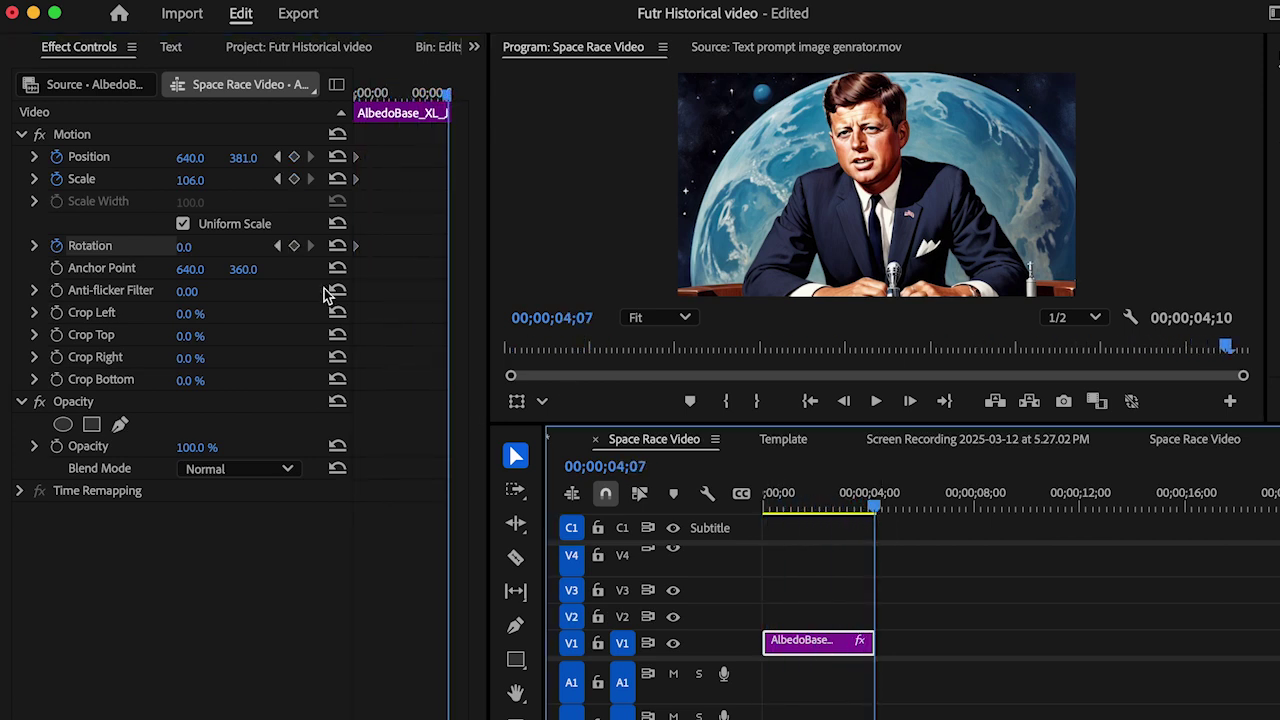
left_click_drag(199, 186, 254, 160)
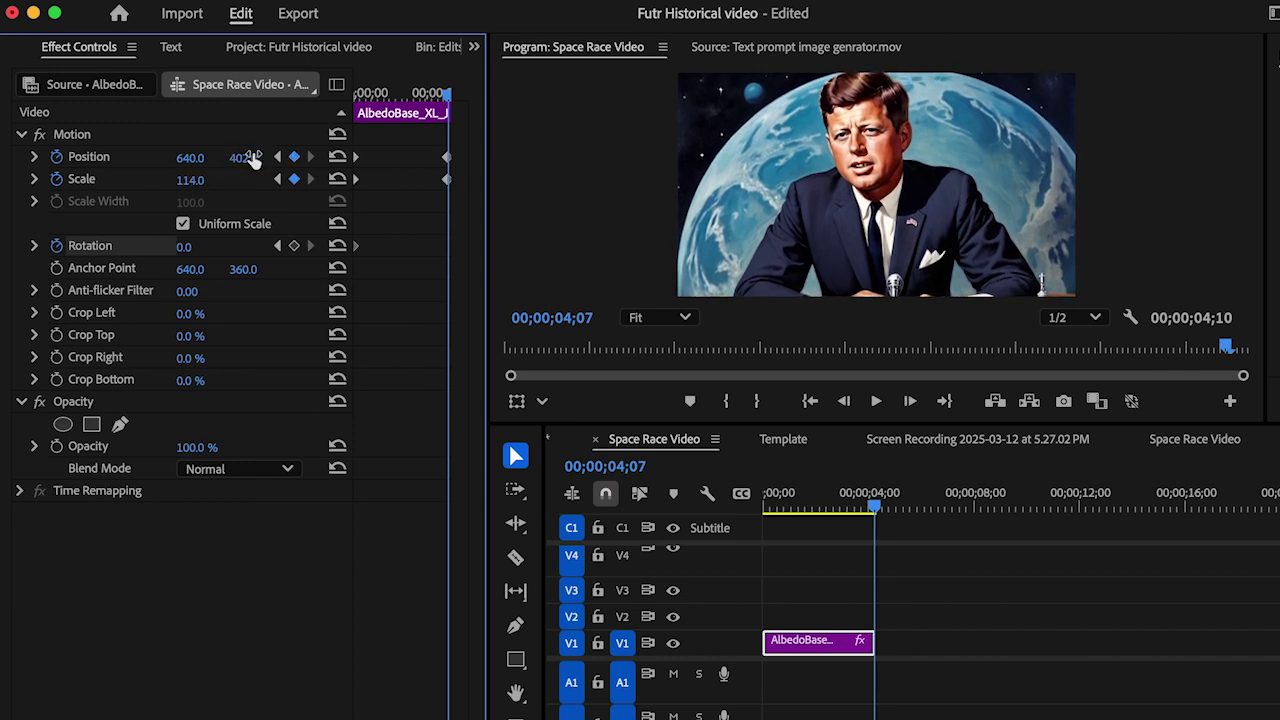
left_click_drag(184, 246, 188, 246)
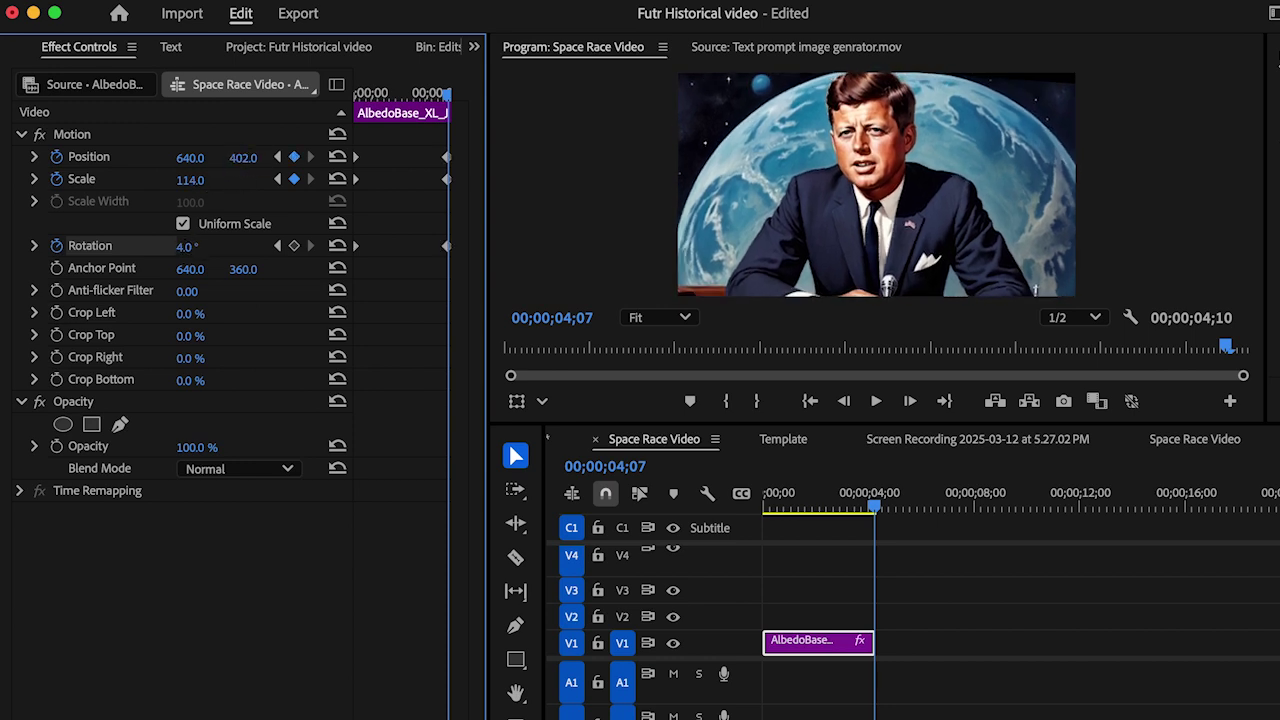
left_click_drag(798, 515, 750, 514)
key("space")
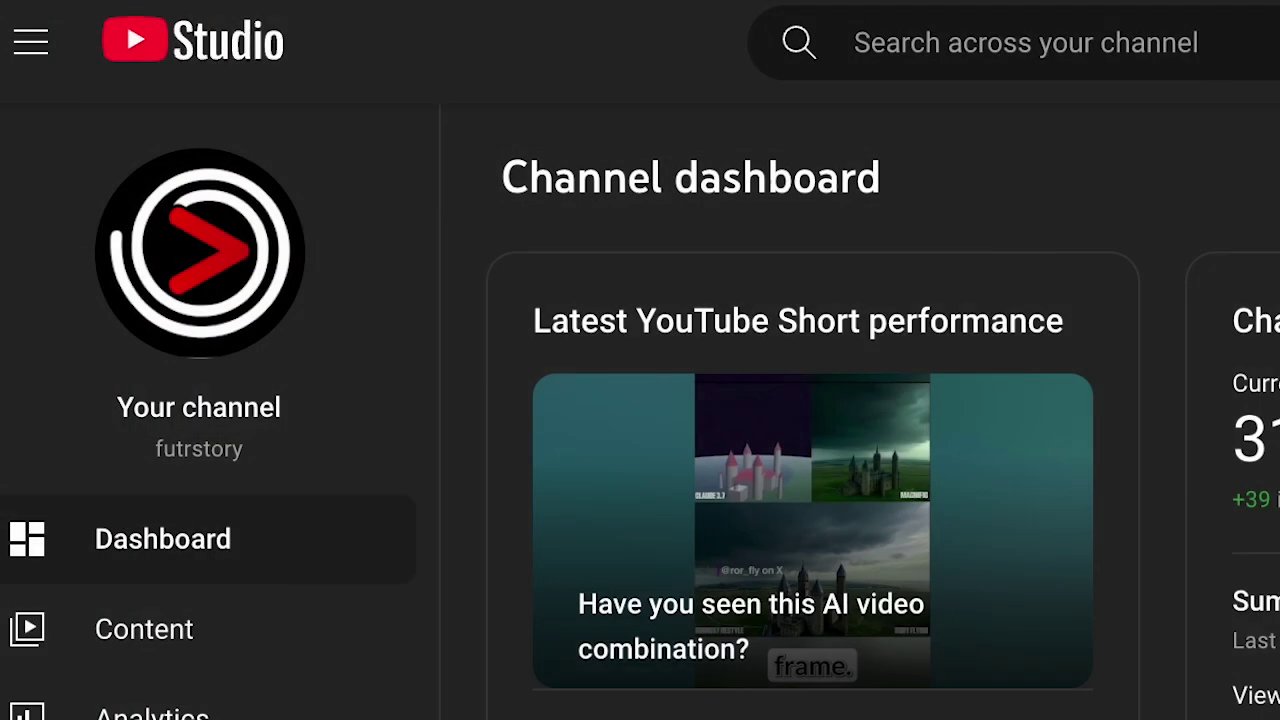
Step: Go to YouTube Studio's Audio library and browse its music list
scroll(220, 600, "down", 3)
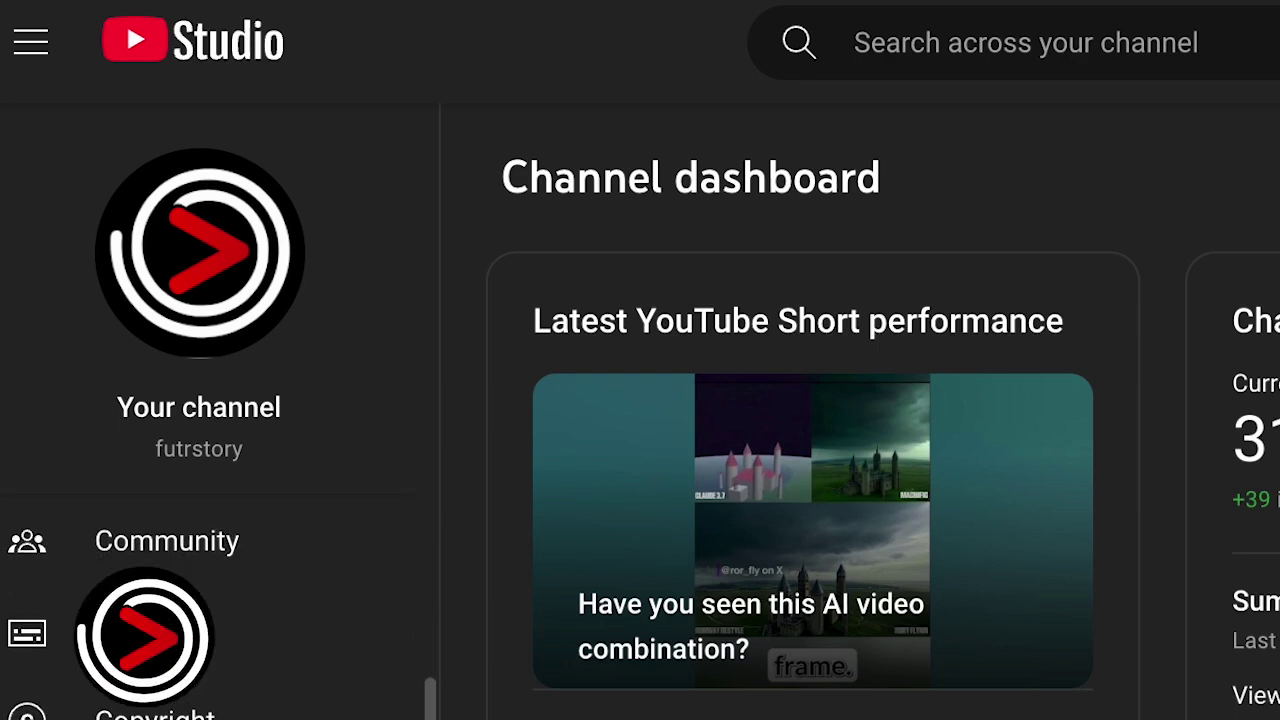
left_click(80, 590)
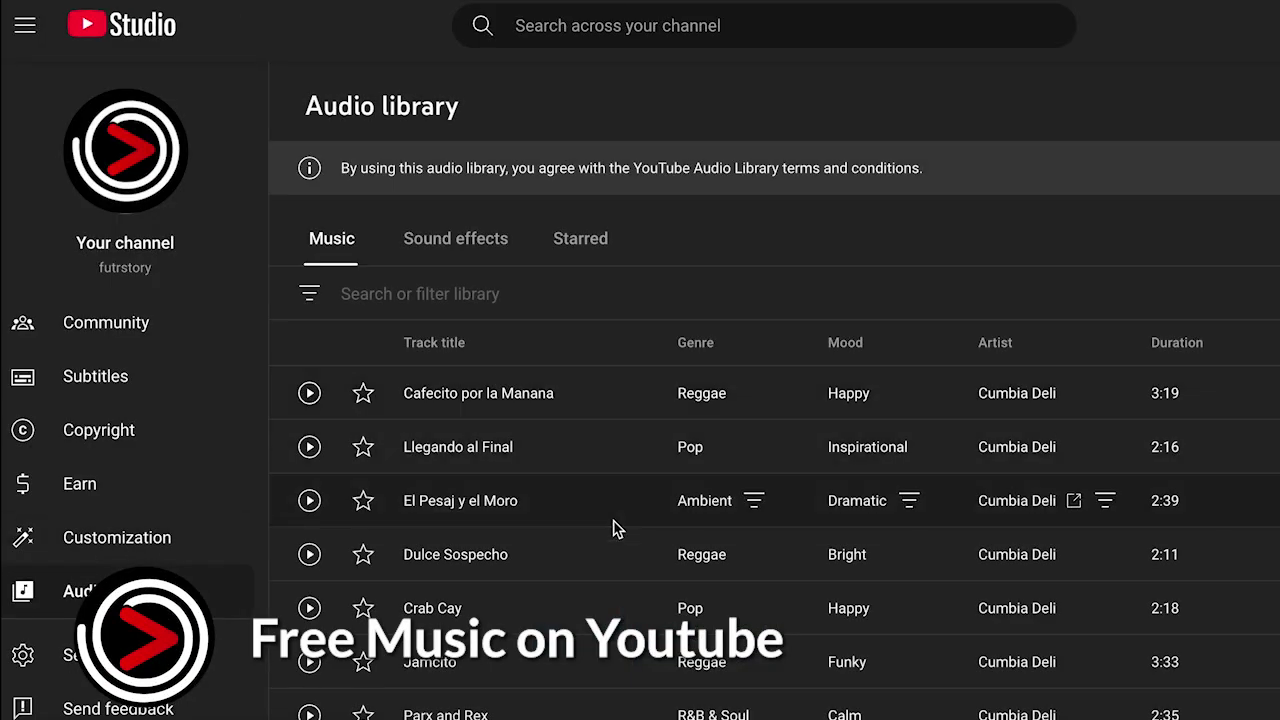
scroll(615, 528, "down", 3)
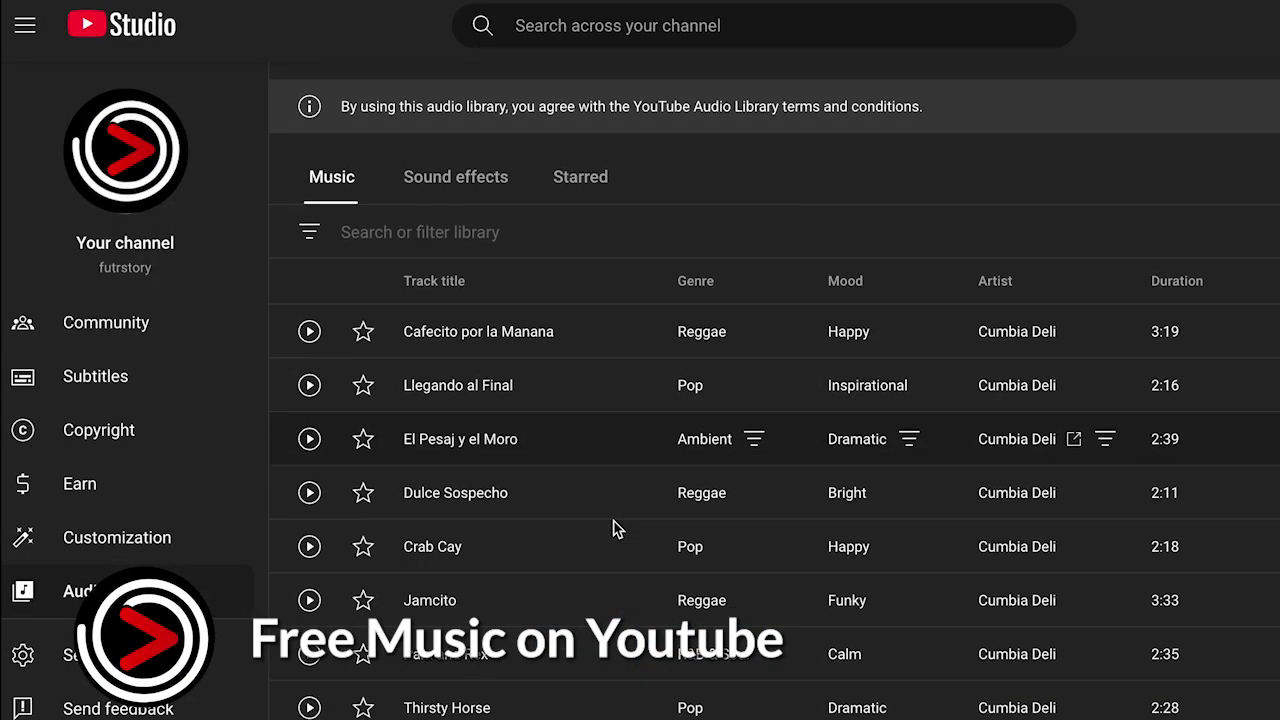
scroll(615, 528, "down", 3)
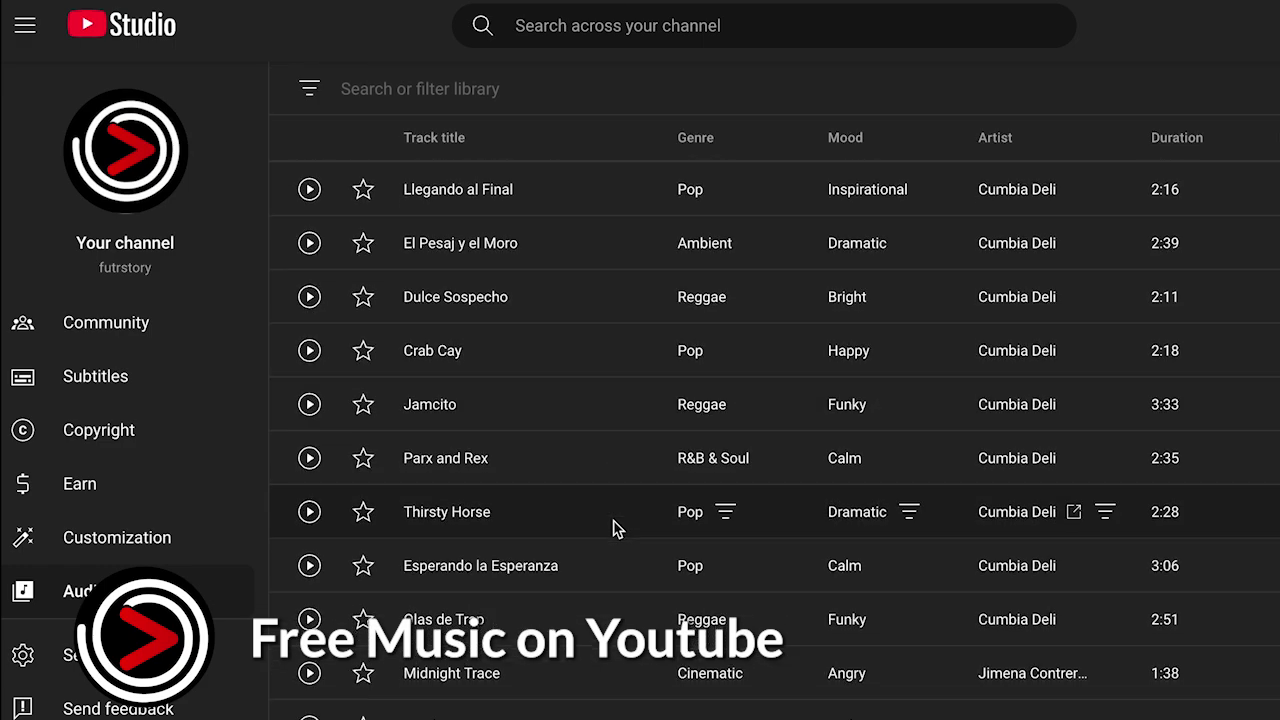
scroll(615, 528, "down", 2)
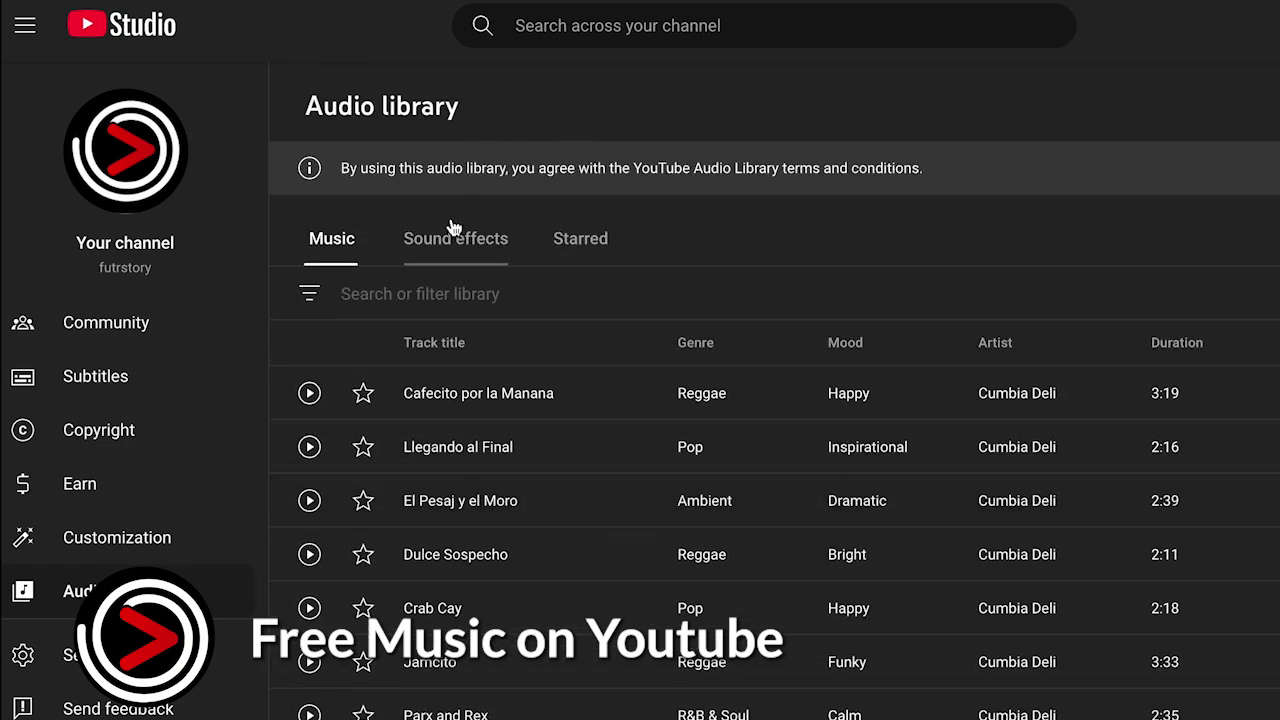
Step: Filter the library for 'Documentary' tracks, then set Premiere's playhead to 00;00;54;13
left_click(437, 294)
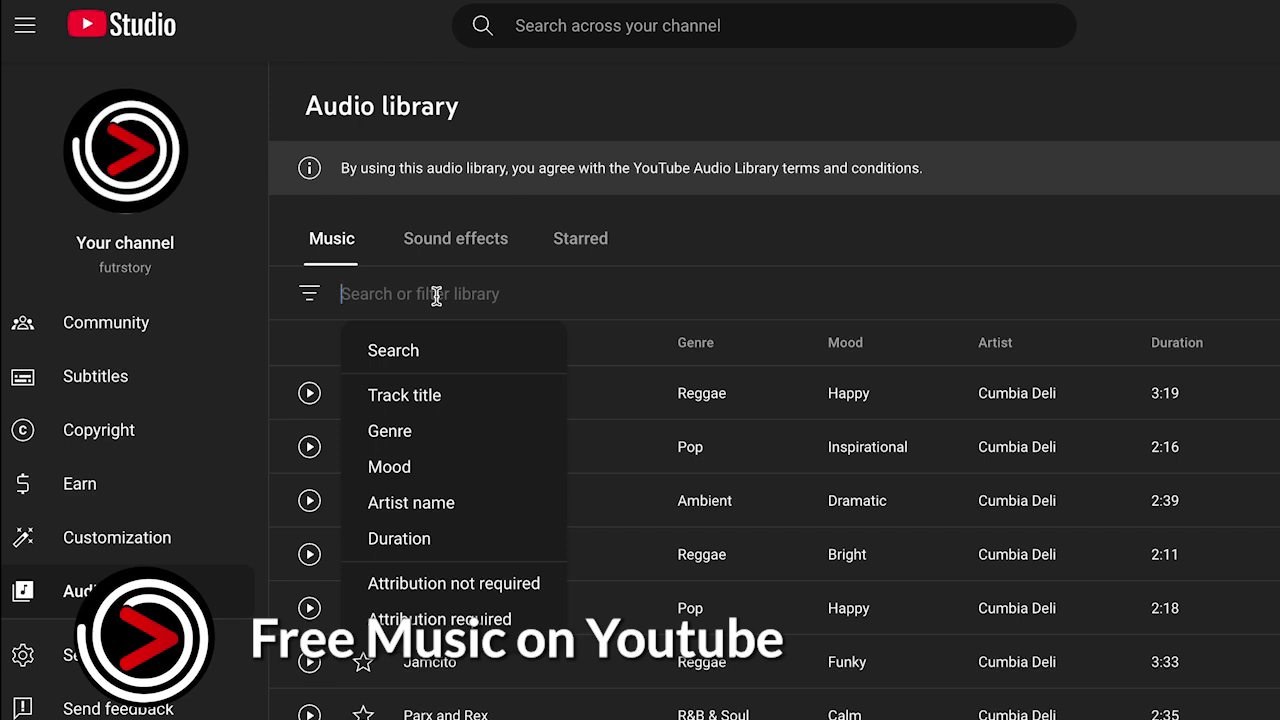
type("Do")
type("c")
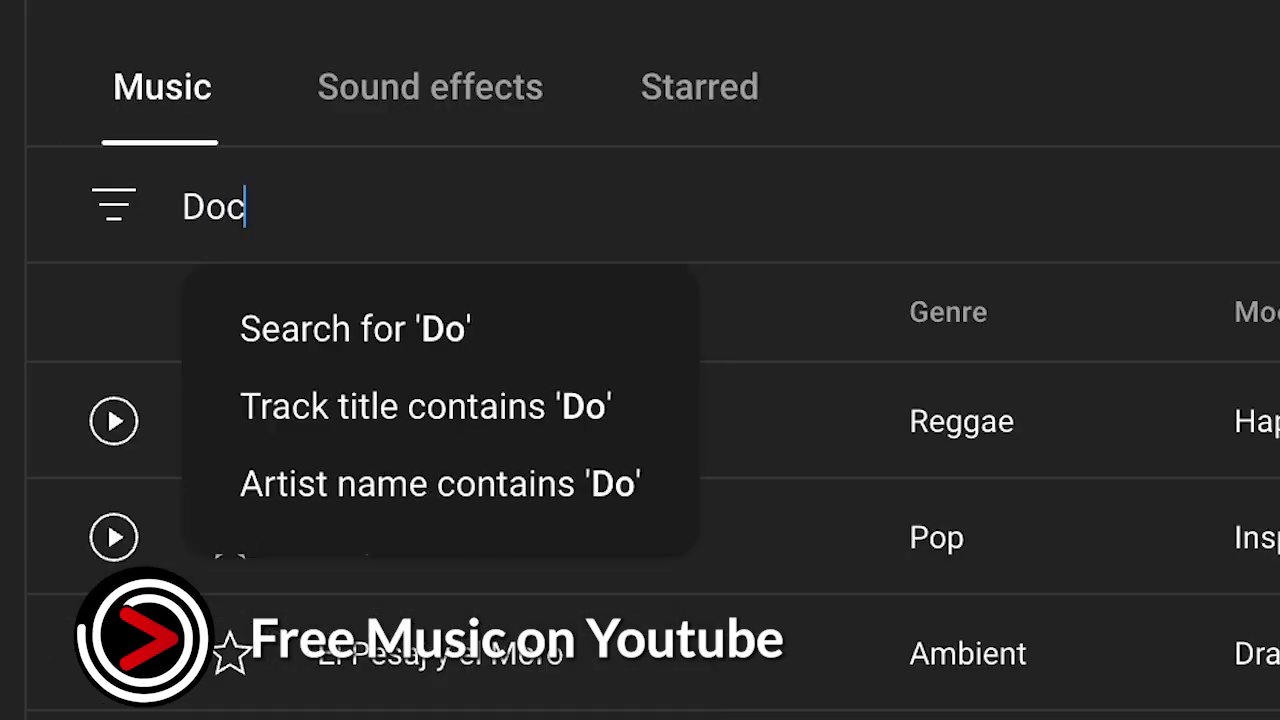
type("umentar")
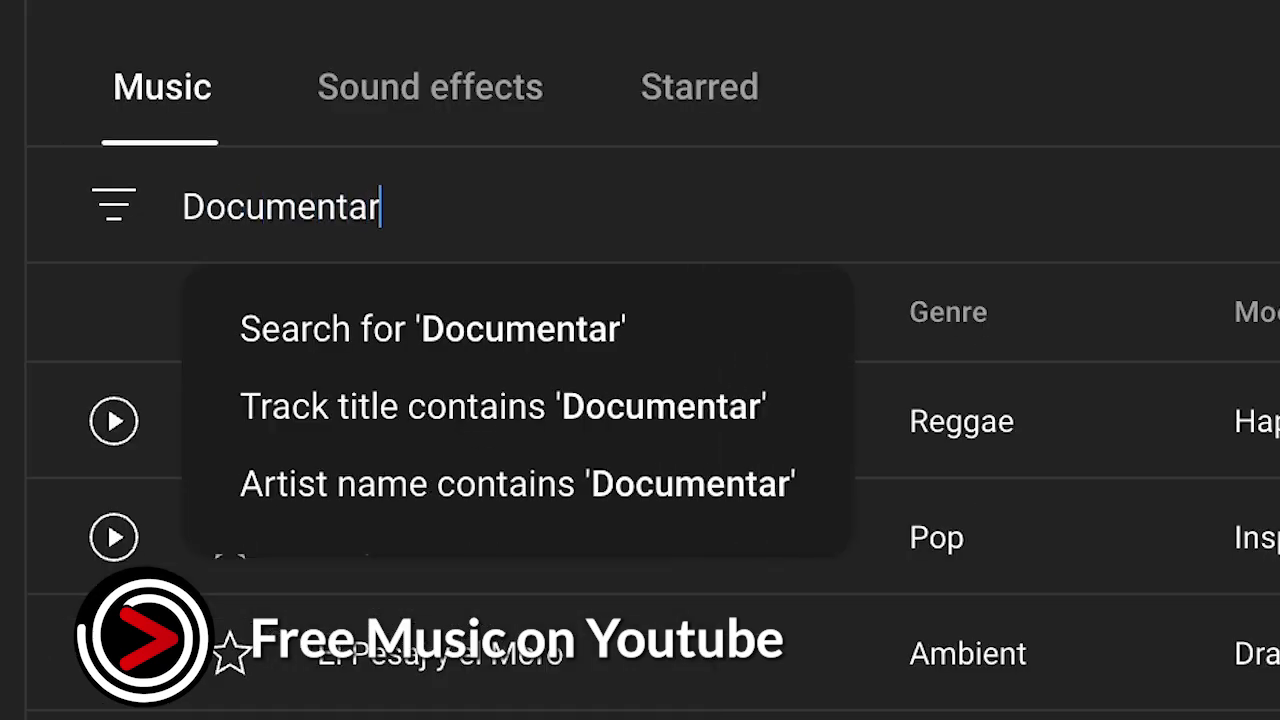
type("y")
key("Return")
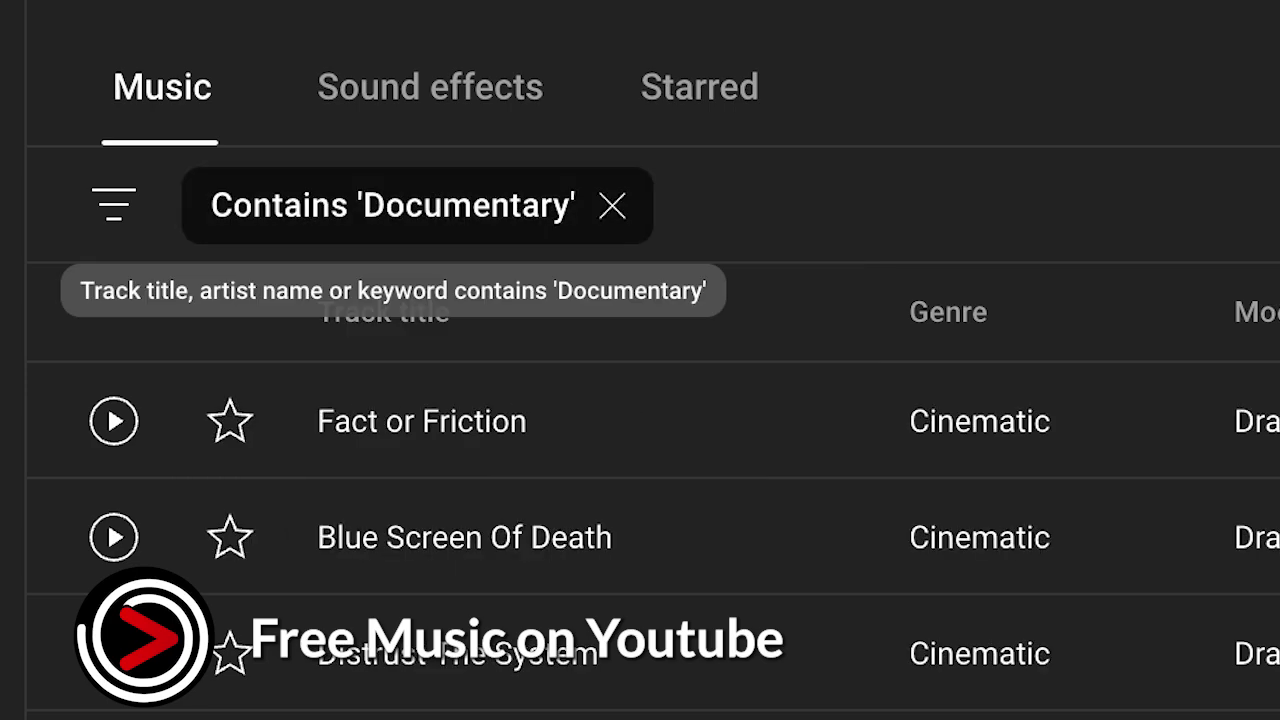
scroll(735, 328, "down", 2)
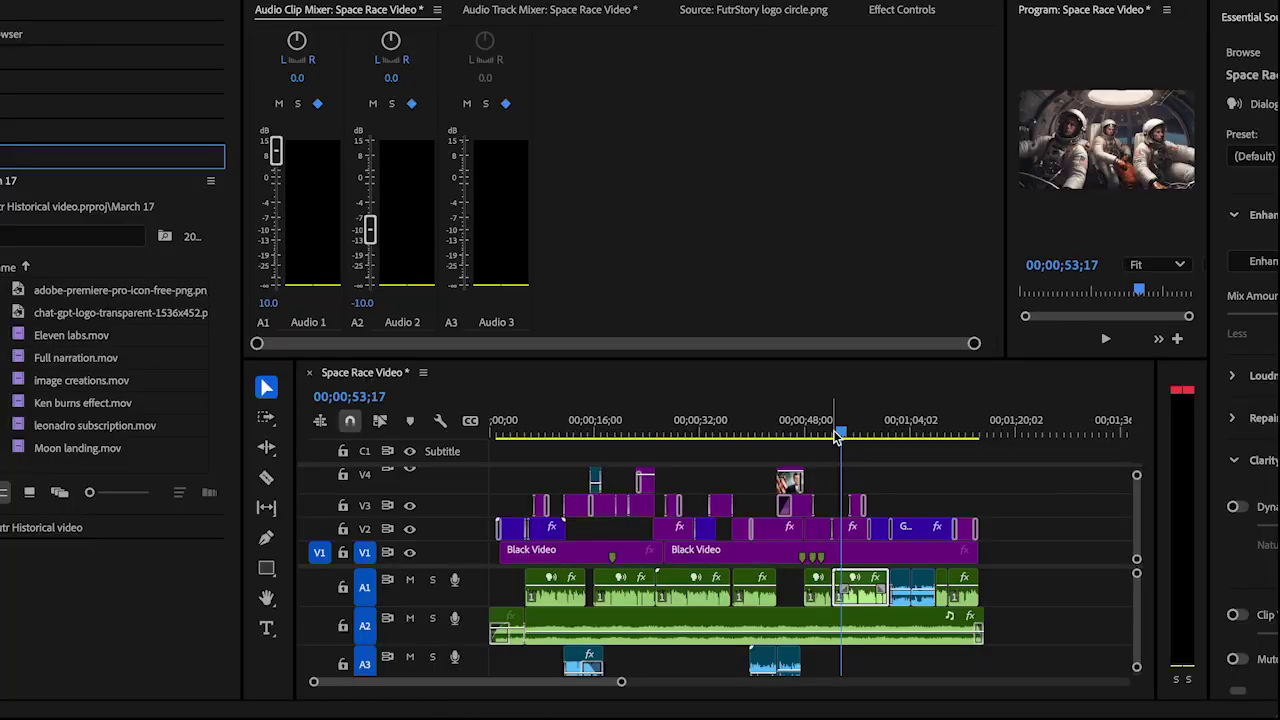
left_click_drag(829, 436, 850, 436)
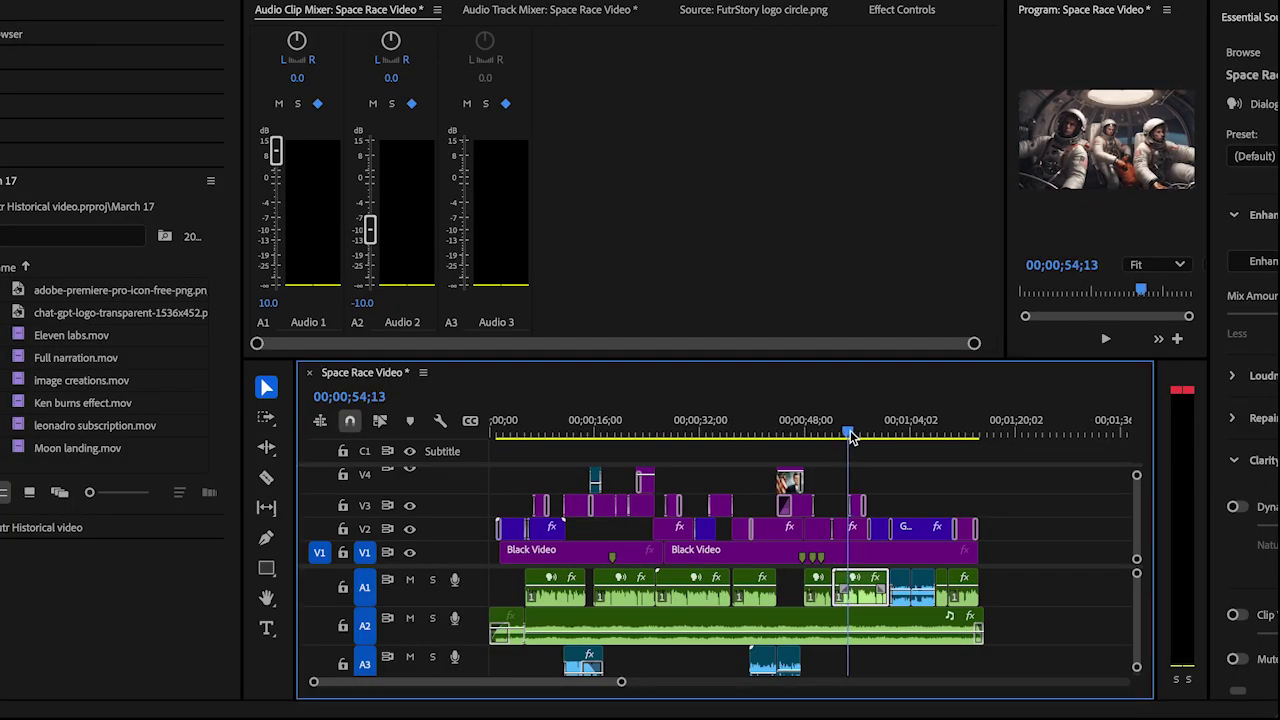
Step: Select Space Race VO 4.mp3 (10.0 dB), put the playhead at 00;00;53;17, and show the workspaces list
left_click(280, 302)
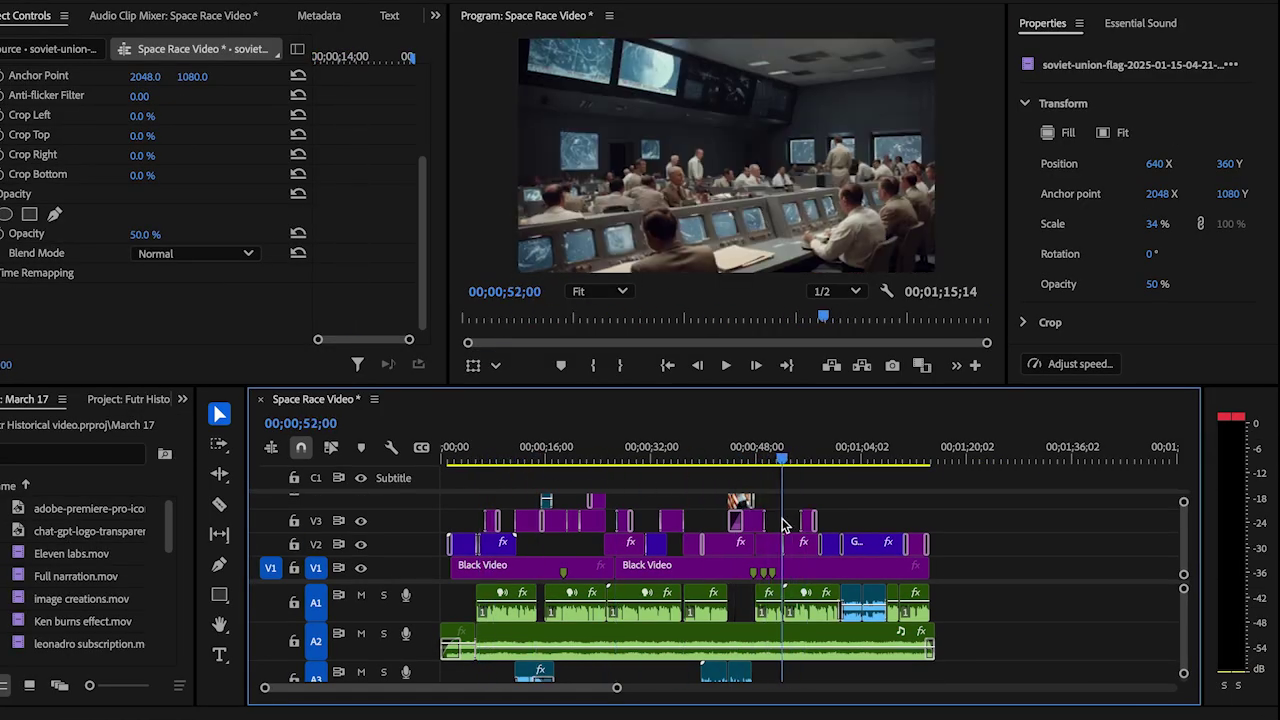
left_click(797, 597)
left_click(793, 461)
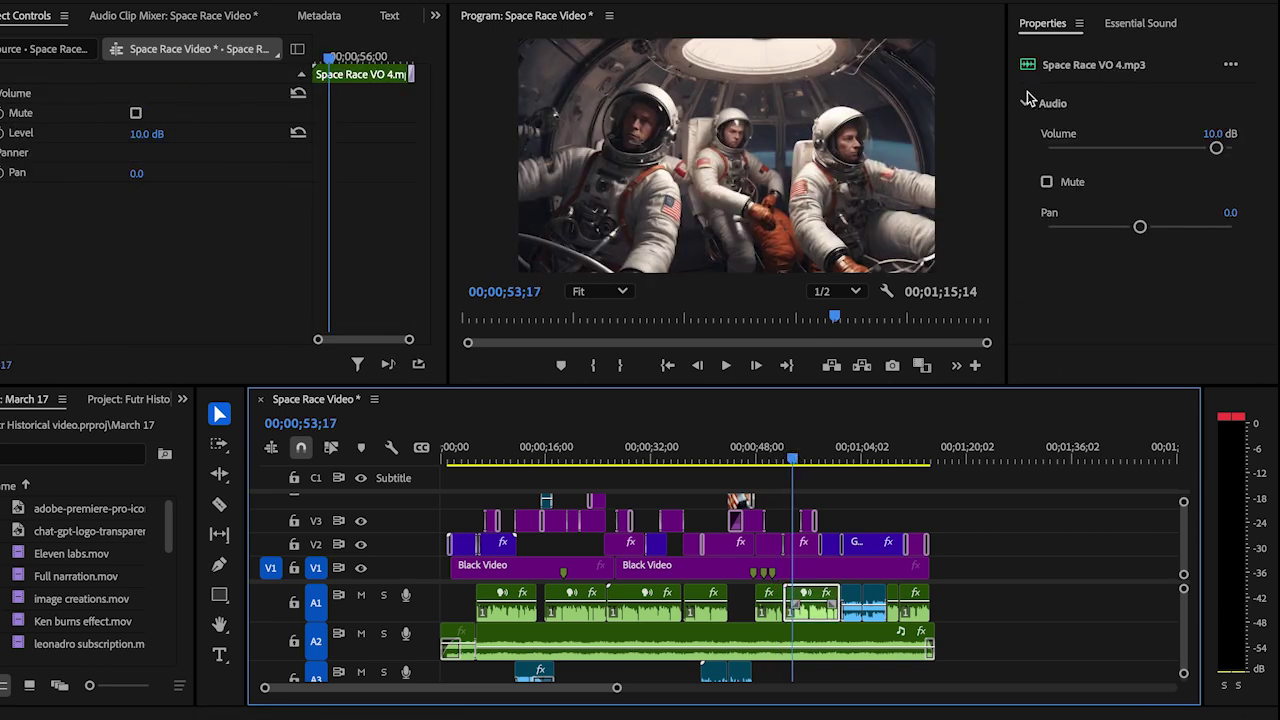
left_click(1105, 5)
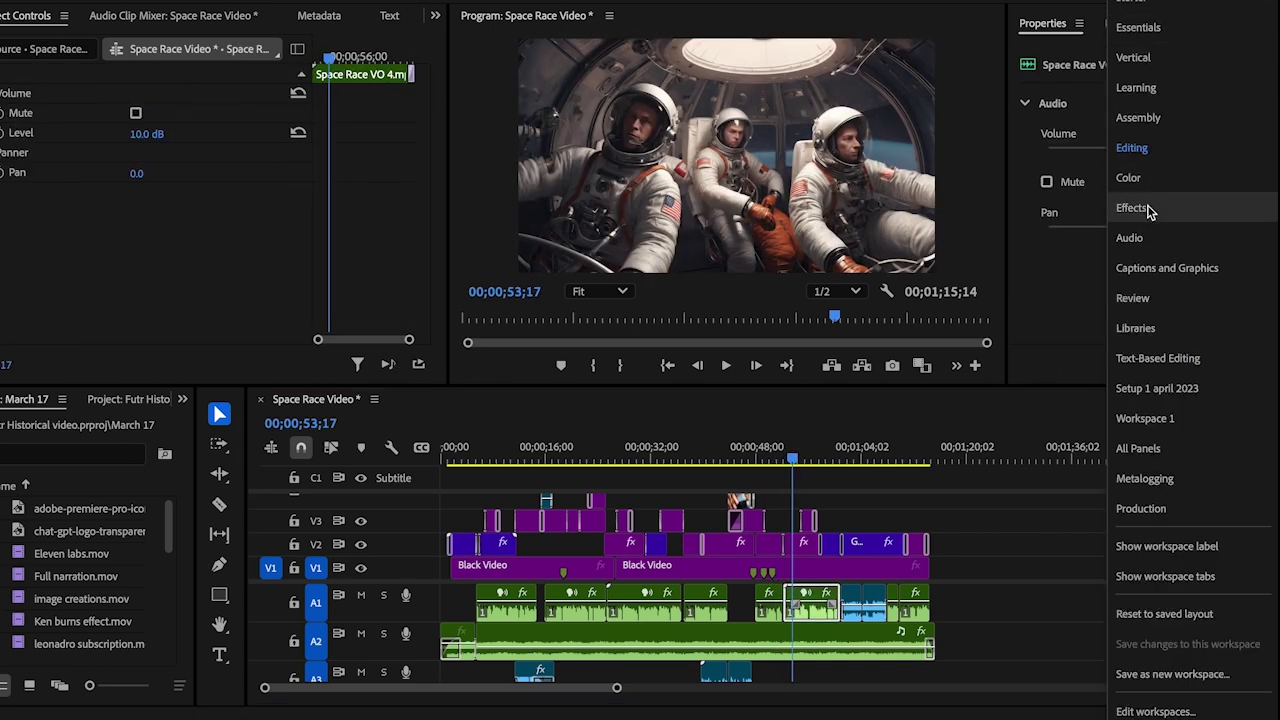